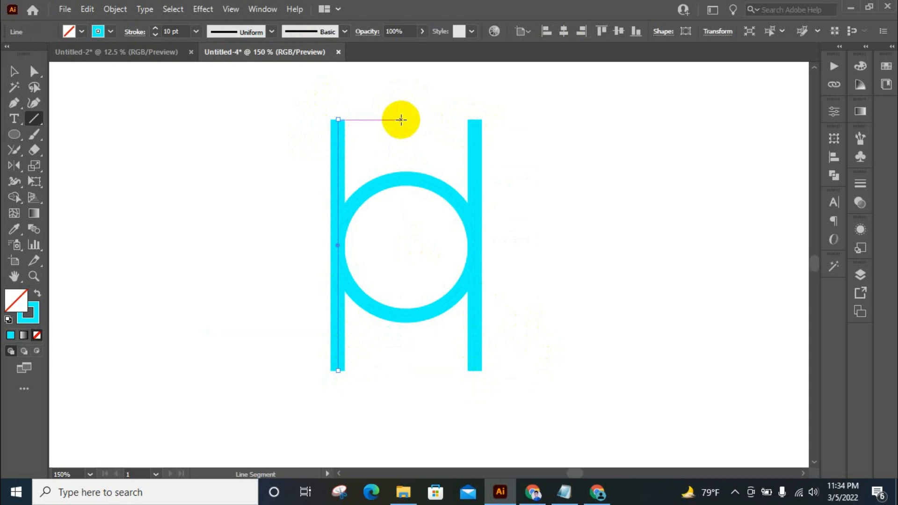
# Draw a vertical line through the circle's centre, matching the side lines' height, and a horizontal line across the circle's middle.
pyautogui.moveTo(406, 119)
pyautogui.mouseDown()
pyautogui.moveTo(419, 387)
pyautogui.moveTo(419, 370)
pyautogui.mouseUp()
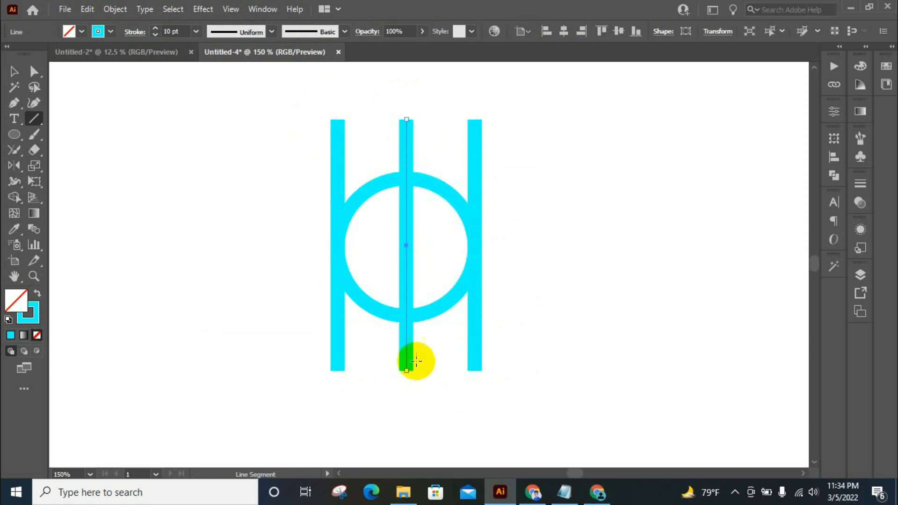
pyautogui.click(14, 72)
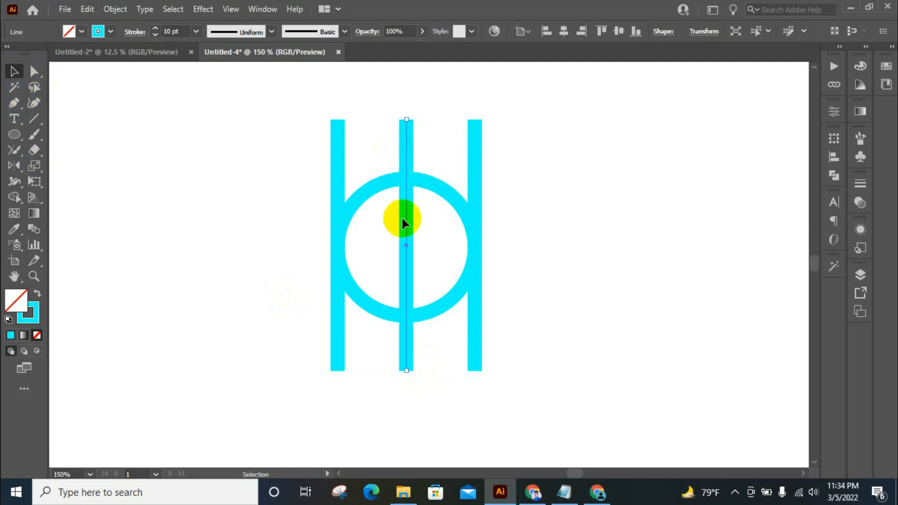
pyautogui.click(34, 118)
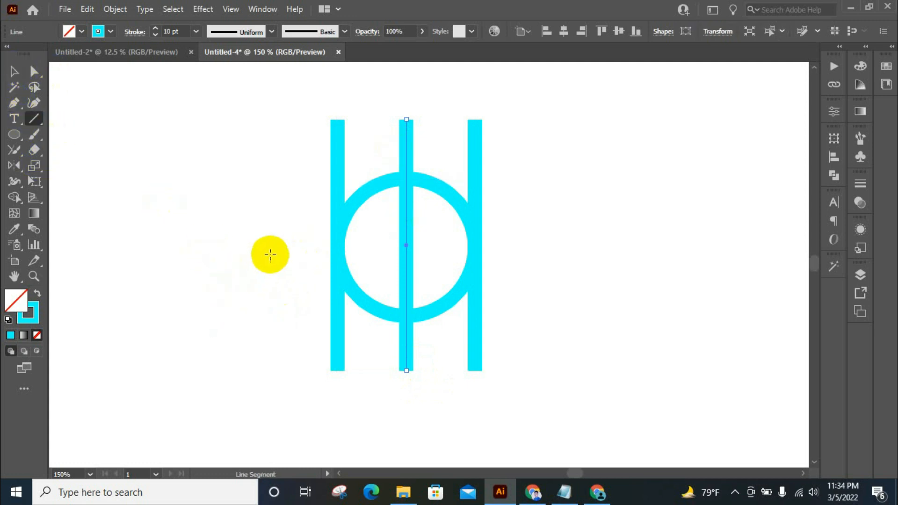
pyautogui.moveTo(271, 248); pyautogui.dragTo(522, 248)
pyautogui.click(14, 71)
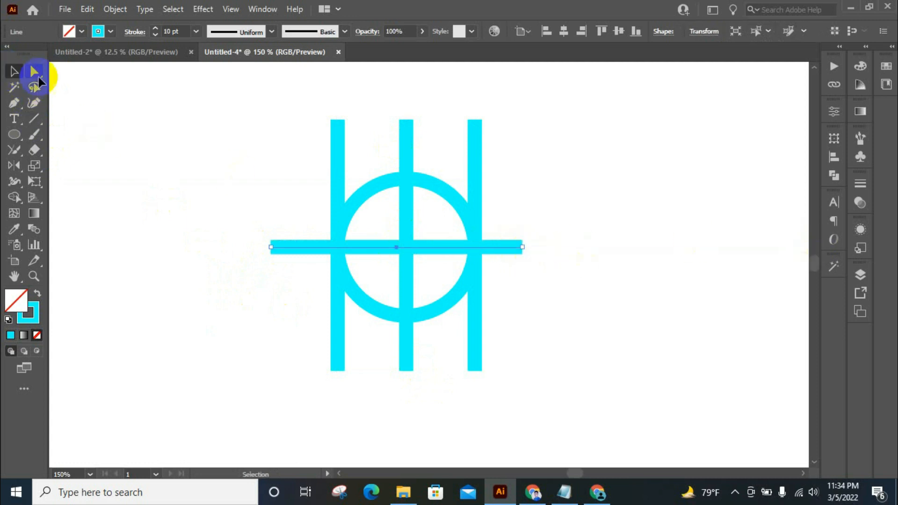
# Duplicate the central vertical line to both sides, placing each copy midway between the centre and the outer line.
pyautogui.click(410, 148)
pyautogui.click(407, 147)
pyautogui.moveTo(405, 147); pyautogui.dragTo(440, 144)
pyautogui.click(406, 146)
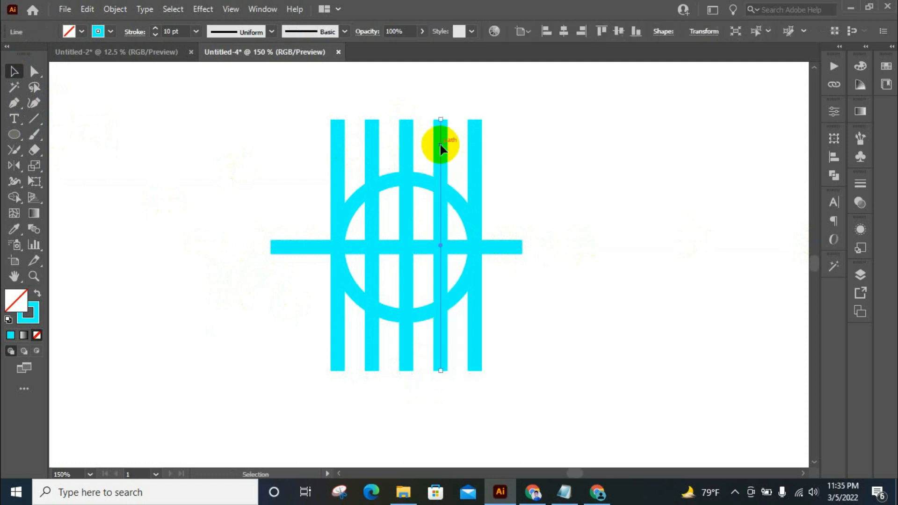
pyautogui.click(535, 141)
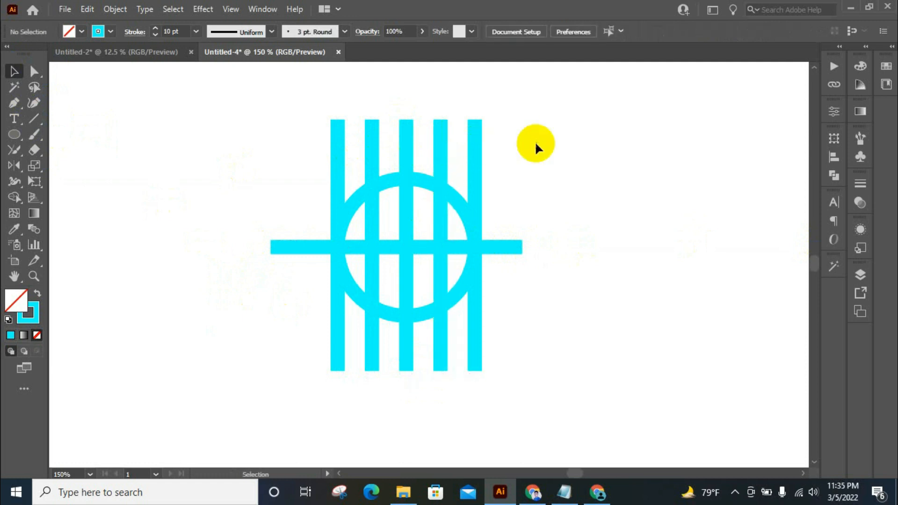
# Paste a copy of the circle in front and enlarge it proportionally from its centre to about the vertical lines' height.
pyautogui.click(457, 200)
pyautogui.click(87, 9)
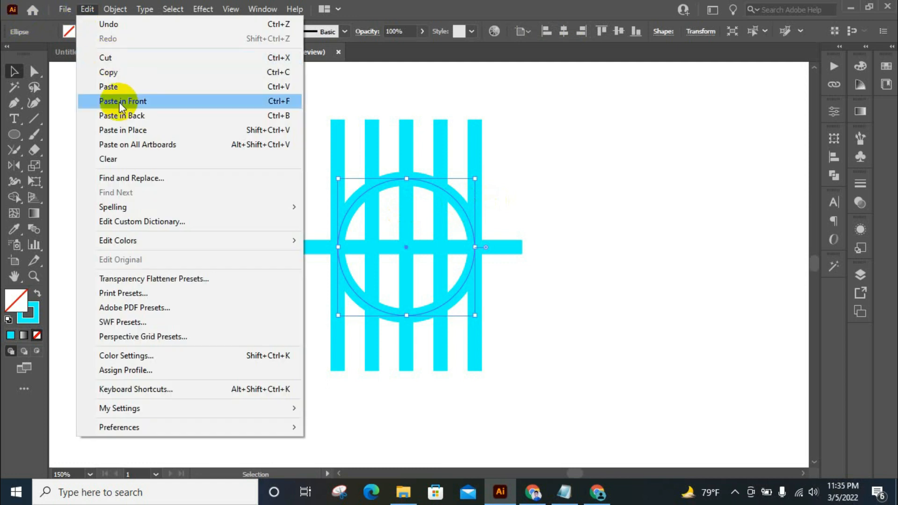
pyautogui.click(112, 73)
pyautogui.click(88, 9)
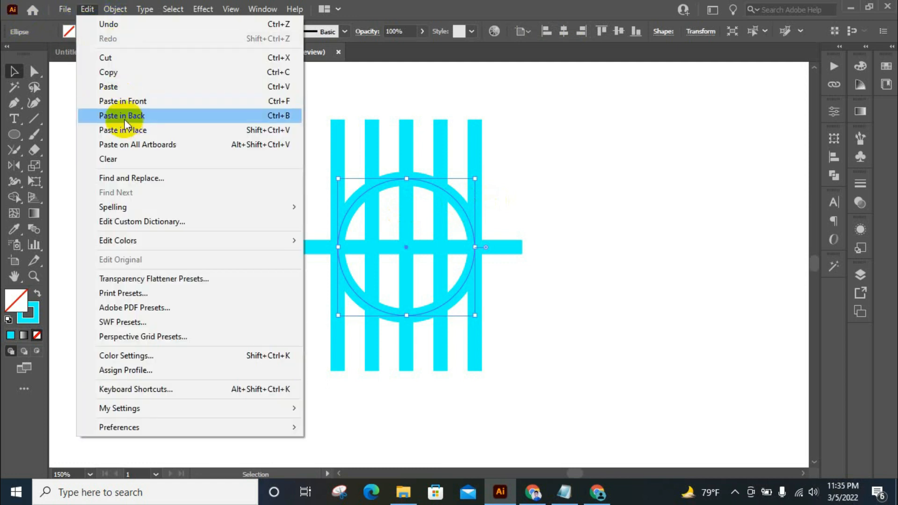
pyautogui.click(131, 104)
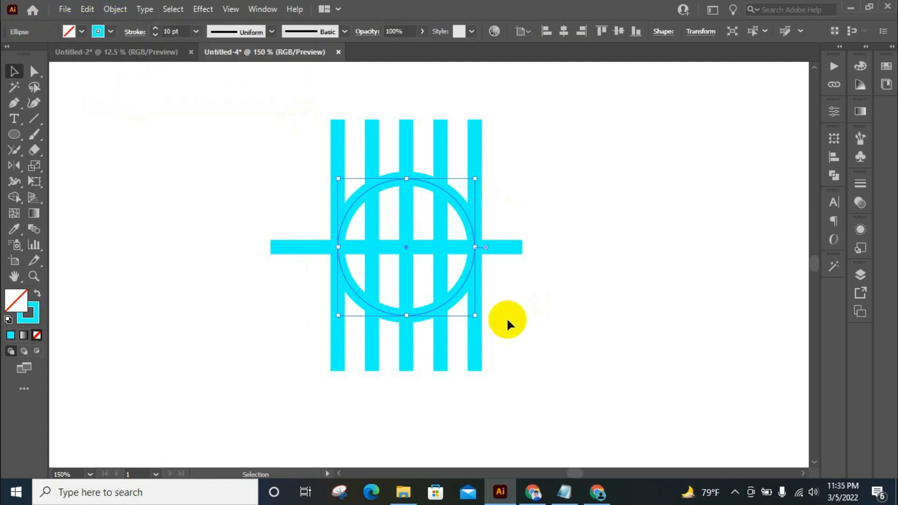
pyautogui.moveTo(475, 315); pyautogui.dragTo(524, 369)
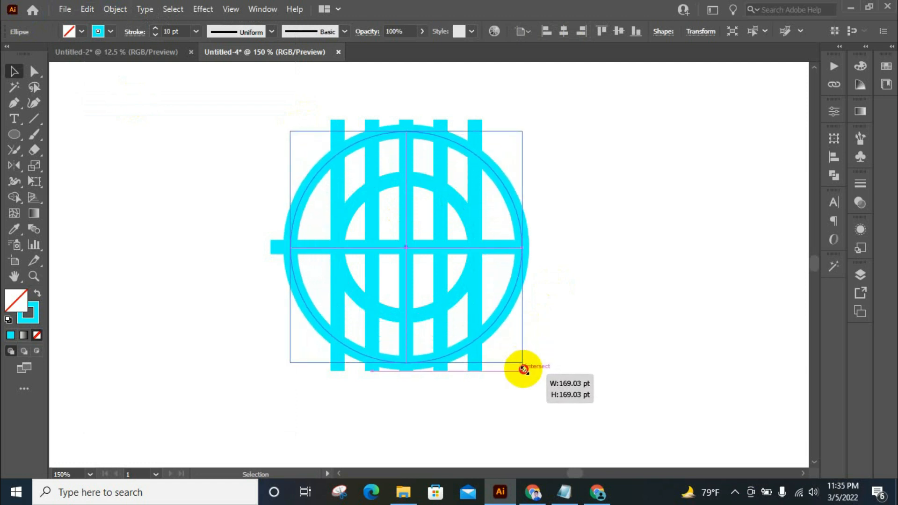
pyautogui.moveTo(524, 370); pyautogui.dragTo(526, 367)
# Select all the lines and circles and expand their fill and stroke into shapes.
pyautogui.click(12, 72)
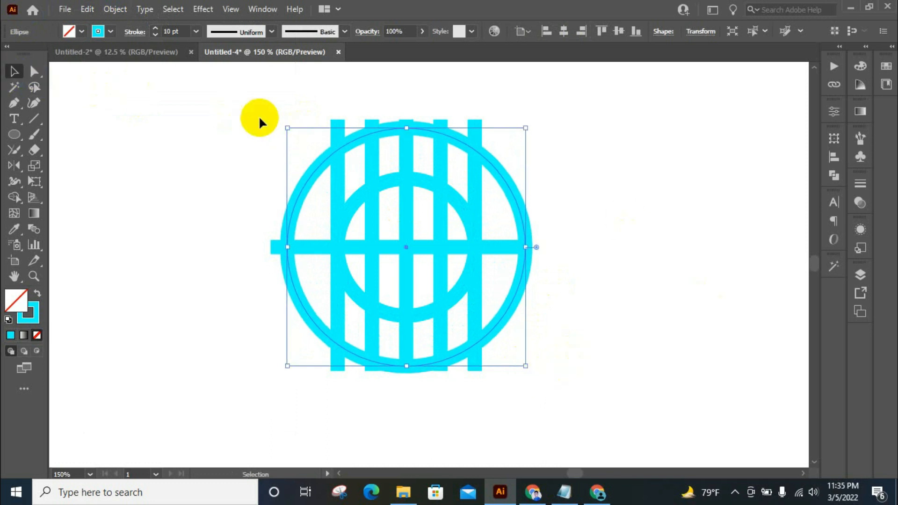
pyautogui.moveTo(258, 118); pyautogui.dragTo(637, 415)
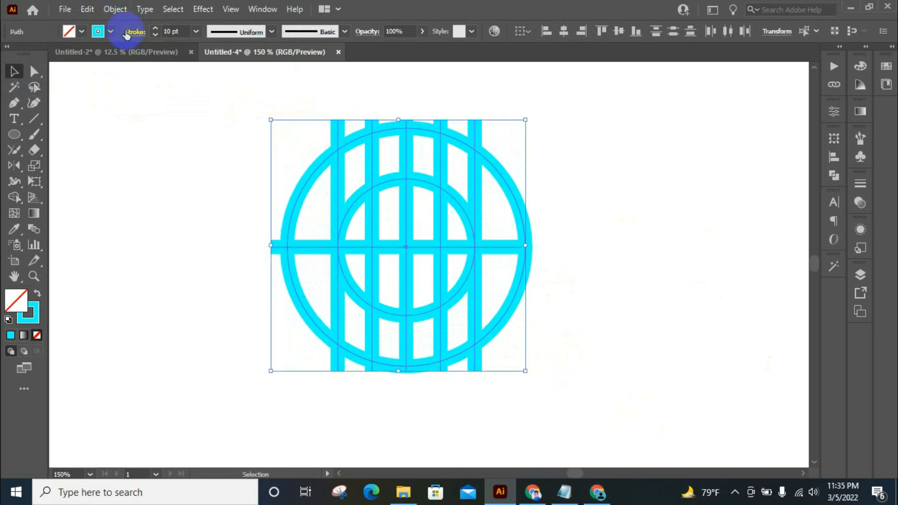
pyautogui.click(115, 9)
pyautogui.click(161, 160)
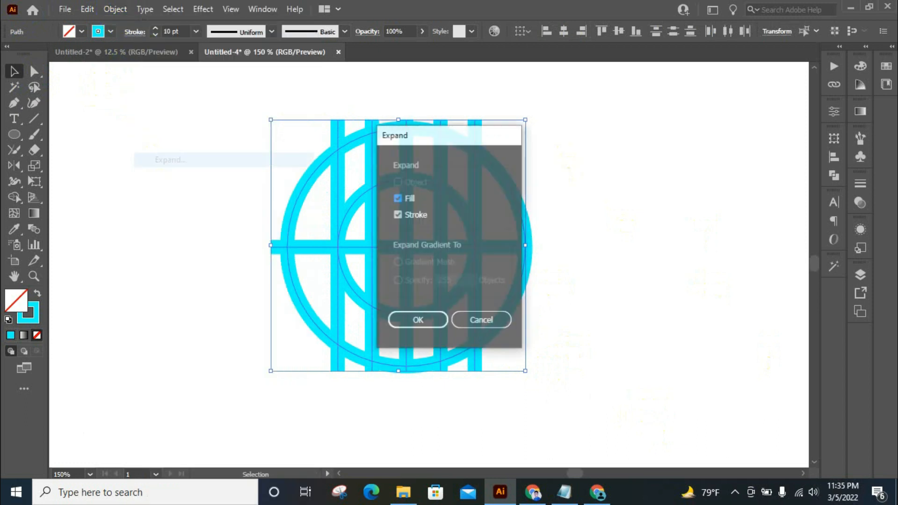
pyautogui.click(414, 321)
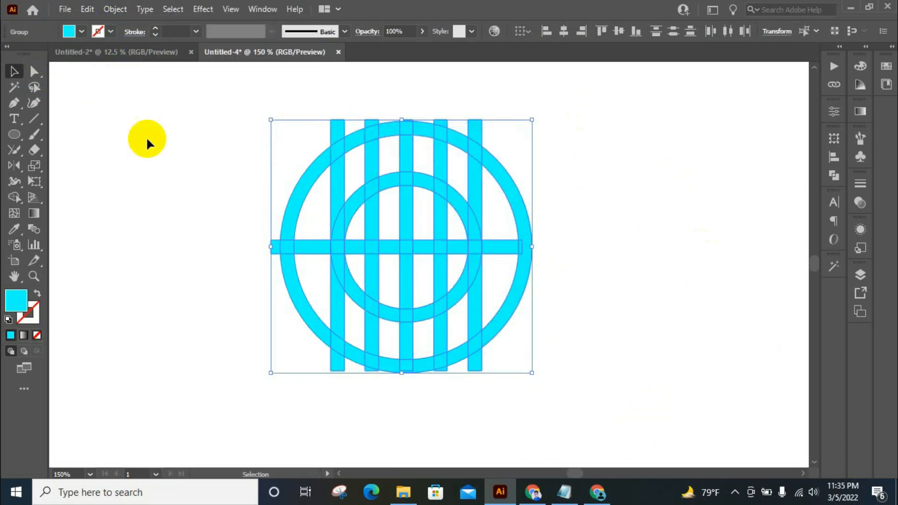
# With Shape Builder, remove everything outside the bars and below the small circle, keeping only the outer ring's upper arc.
pyautogui.click(13, 197)
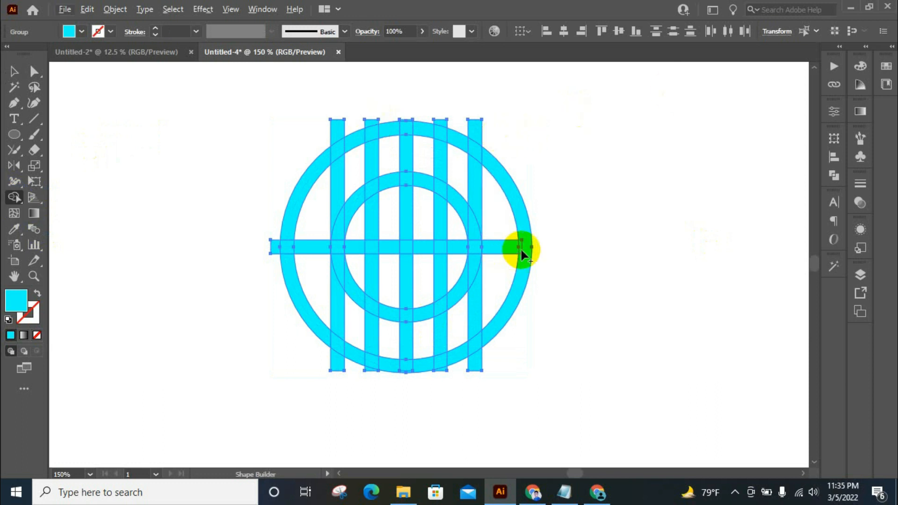
pyautogui.moveTo(505, 217); pyautogui.dragTo(520, 340)
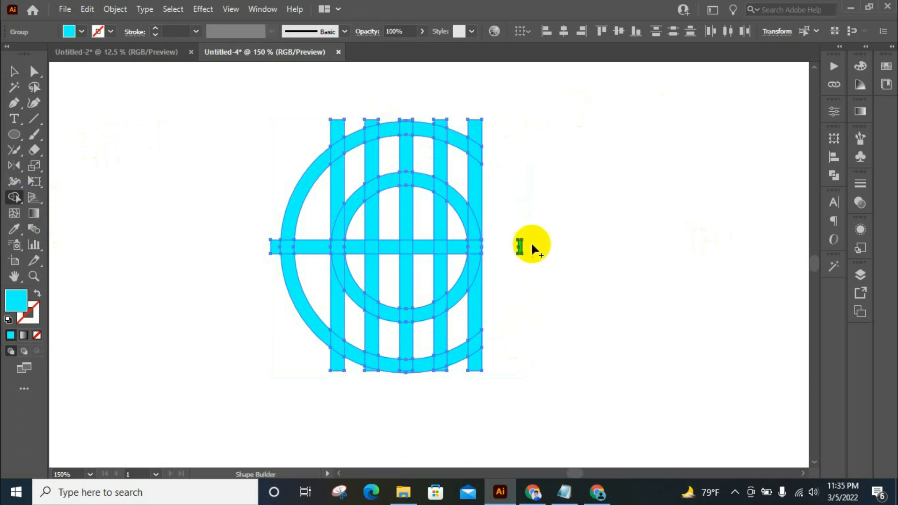
pyautogui.moveTo(515, 260)
pyautogui.mouseDown()
pyautogui.moveTo(480, 318)
pyautogui.moveTo(416, 334)
pyautogui.moveTo(359, 333)
pyautogui.moveTo(326, 299)
pyautogui.moveTo(293, 156)
pyautogui.mouseUp()
pyautogui.moveTo(287, 288)
pyautogui.mouseDown()
pyautogui.moveTo(287, 347)
pyautogui.moveTo(510, 345)
pyautogui.mouseUp()
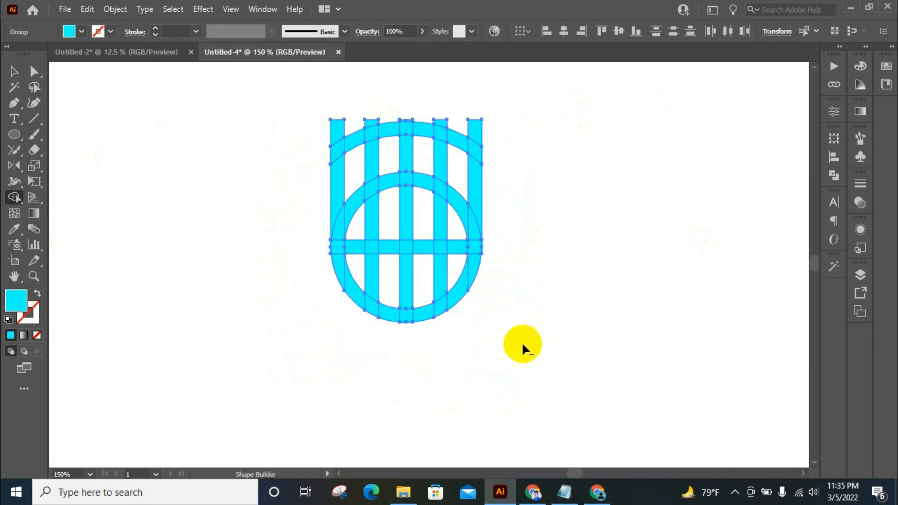
# Remove the arc pieces between the two rightmost bars and the rightmost bar's portion above the small circle.
pyautogui.keyDown('alt'); pyautogui.scroll(1, 457, 109); pyautogui.keyUp('alt')
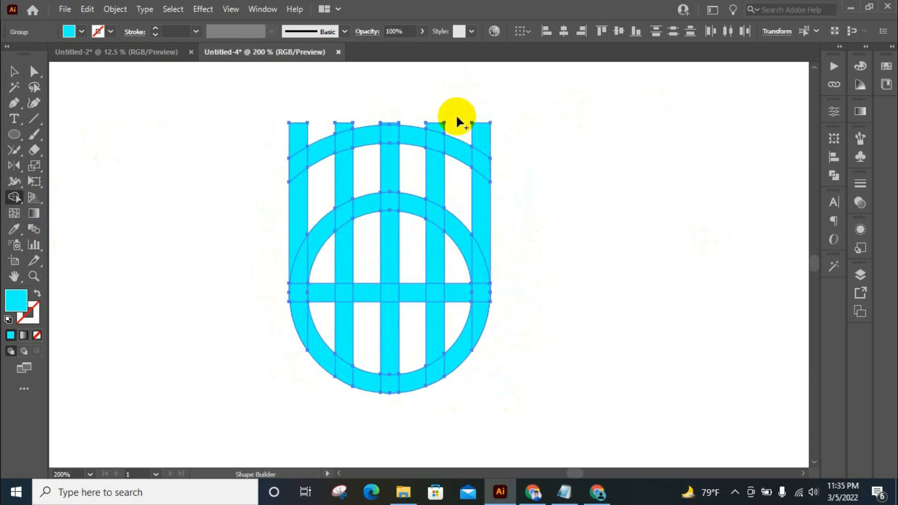
pyautogui.moveTo(456, 123)
pyautogui.keyDown('alt'); pyautogui.mouseDown()
pyautogui.moveTo(454, 213)
pyautogui.moveTo(527, 260)
pyautogui.mouseUp(); pyautogui.keyUp('alt')
pyautogui.keyDown('alt'); pyautogui.moveTo(455, 206); pyautogui.dragTo(452, 241); pyautogui.keyUp('alt')
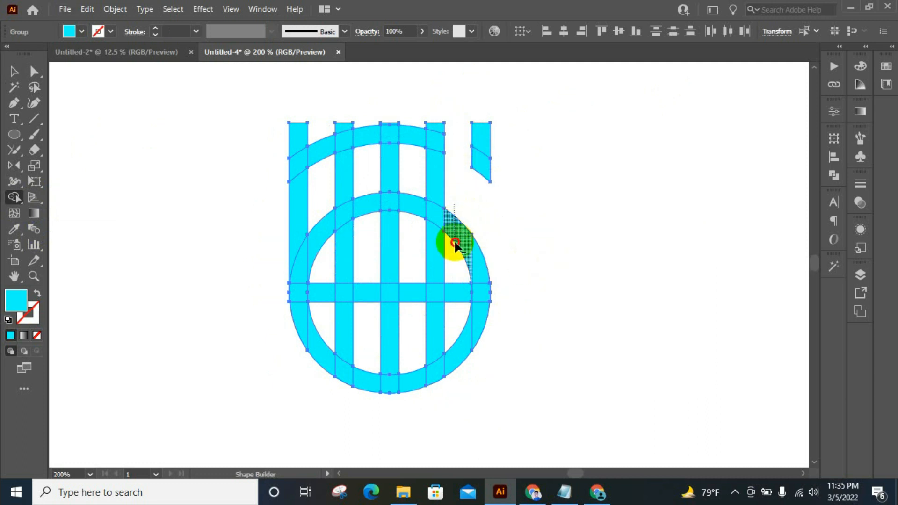
pyautogui.keyDown('alt'); pyautogui.moveTo(497, 166); pyautogui.dragTo(489, 140); pyautogui.keyUp('alt')
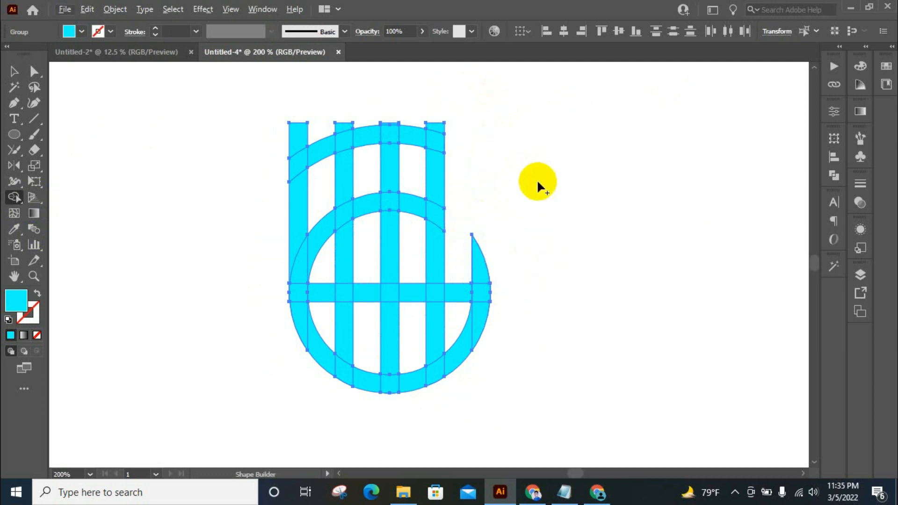
# Remove the horizontal bar's pieces between the vertical bars and the bar segments below it inside the small circle.
pyautogui.moveTo(458, 307)
pyautogui.keyDown('alt'); pyautogui.mouseDown()
pyautogui.moveTo(411, 330)
pyautogui.moveTo(343, 329)
pyautogui.moveTo(319, 310)
pyautogui.moveTo(320, 276)
pyautogui.moveTo(368, 282)
pyautogui.moveTo(369, 314)
pyautogui.mouseUp(); pyautogui.keyUp('alt')
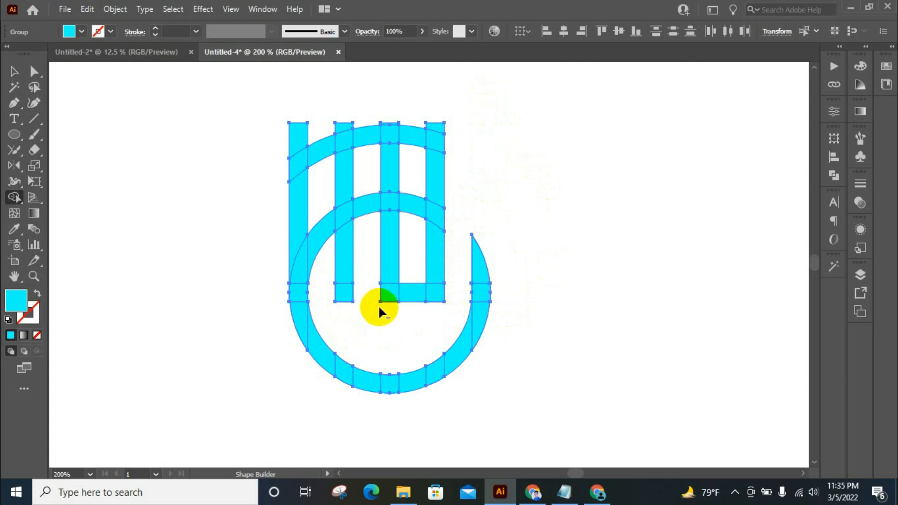
pyautogui.keyDown('alt'); pyautogui.moveTo(409, 257); pyautogui.dragTo(430, 328); pyautogui.keyUp('alt')
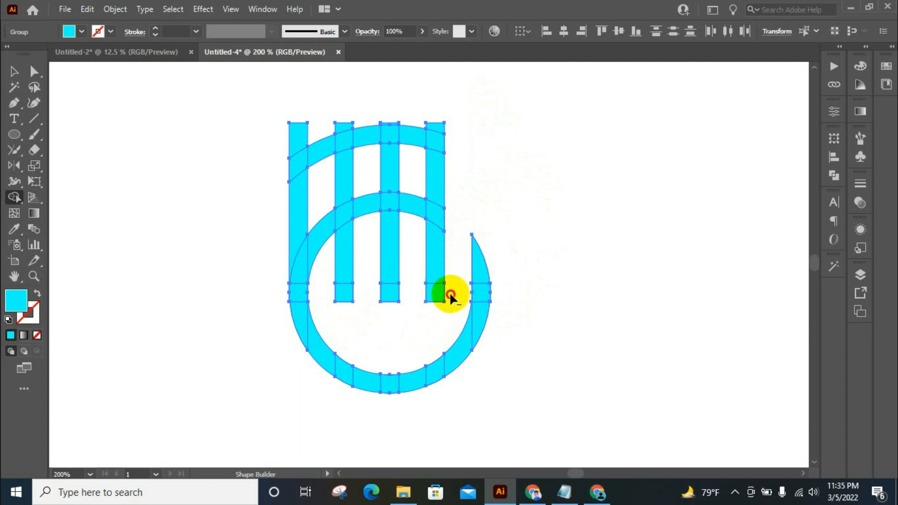
# Remove the upper arc piece between the two leftmost bars and the leftmost bar's end above that arc.
pyautogui.moveTo(338, 195)
pyautogui.mouseDown()
pyautogui.moveTo(311, 195)
pyautogui.moveTo(304, 160)
pyautogui.mouseUp()
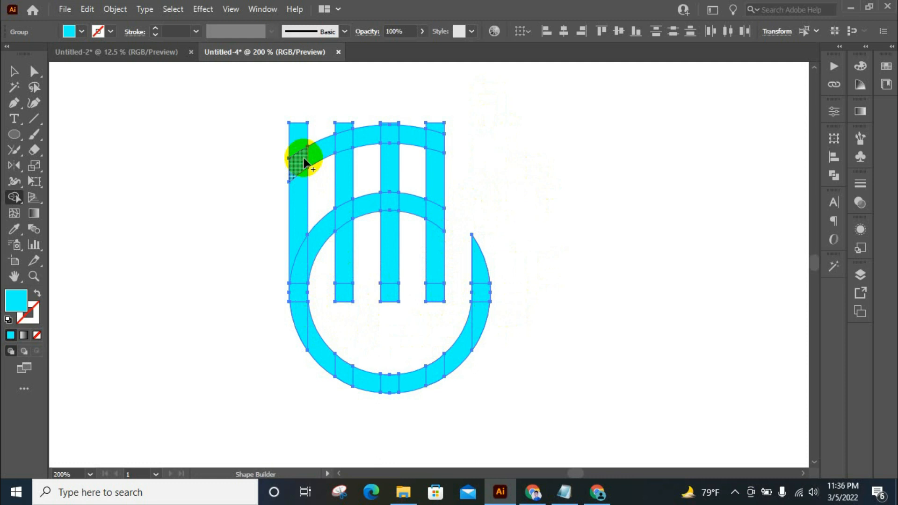
pyautogui.keyDown('alt'); pyautogui.moveTo(325, 176); pyautogui.dragTo(327, 67); pyautogui.keyUp('alt')
pyautogui.keyDown('alt'); pyautogui.moveTo(312, 162); pyautogui.dragTo(259, 194); pyautogui.keyUp('alt')
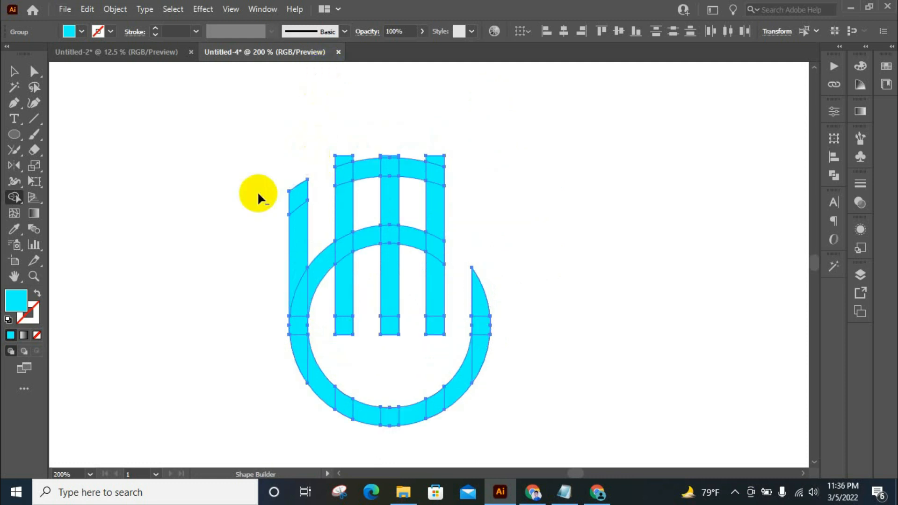
# Remove the small circle's upper arc pieces from the gaps between the four left bars.
pyautogui.scroll(-2, 381, 116)
pyautogui.keyDown('alt'); pyautogui.moveTo(320, 267); pyautogui.dragTo(321, 168); pyautogui.keyUp('alt')
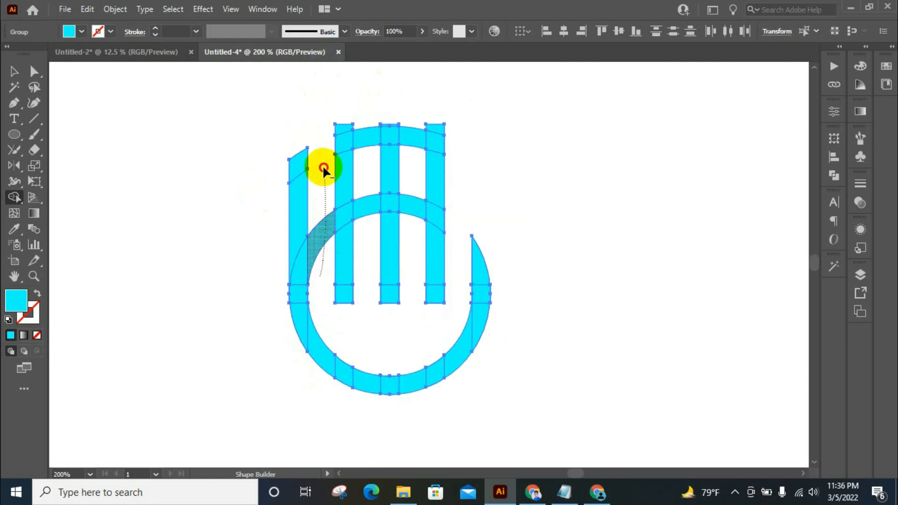
pyautogui.keyDown('alt'); pyautogui.moveTo(358, 249); pyautogui.dragTo(369, 184); pyautogui.keyUp('alt')
pyautogui.keyDown('alt'); pyautogui.moveTo(414, 246); pyautogui.dragTo(411, 164); pyautogui.keyUp('alt')
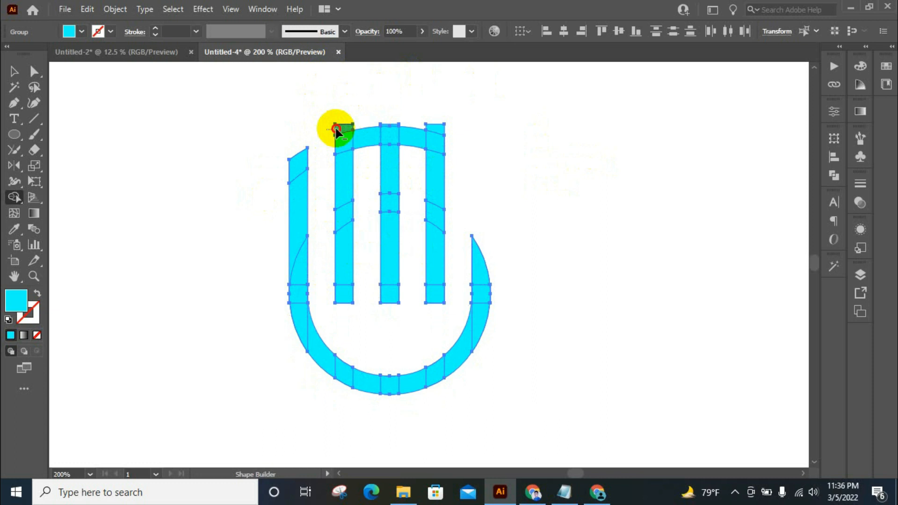
# Remove the middle bars' stubs above the upper arc and the arc pieces joining those bars.
pyautogui.keyDown('alt'); pyautogui.click(350, 127); pyautogui.keyUp('alt')
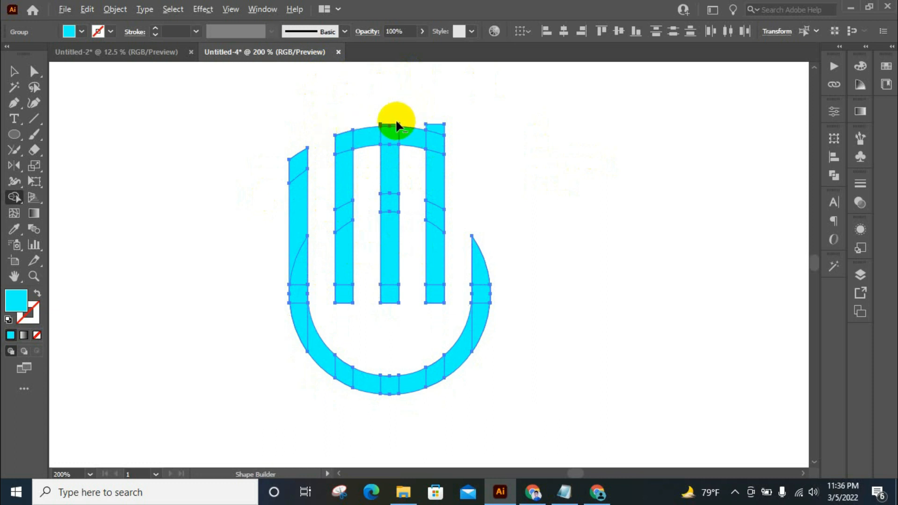
pyautogui.keyDown('alt'); pyautogui.click(437, 129); pyautogui.keyUp('alt')
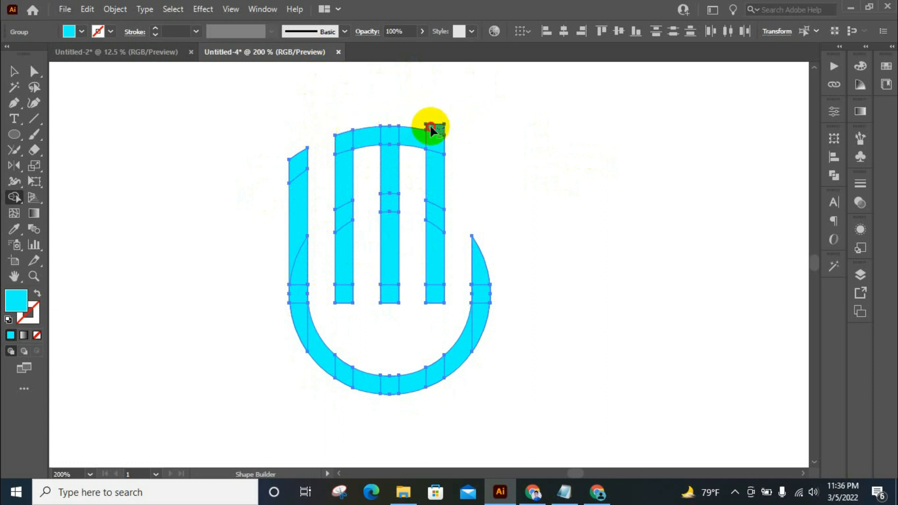
pyautogui.moveTo(368, 180); pyautogui.dragTo(372, 68)
pyautogui.moveTo(410, 217); pyautogui.dragTo(420, 160)
# Trim the slanted tips of the bars flanking the middle one, and merge the remaining segments into solid fingers and a curved palm.
pyautogui.scroll(-1, 459, 201)
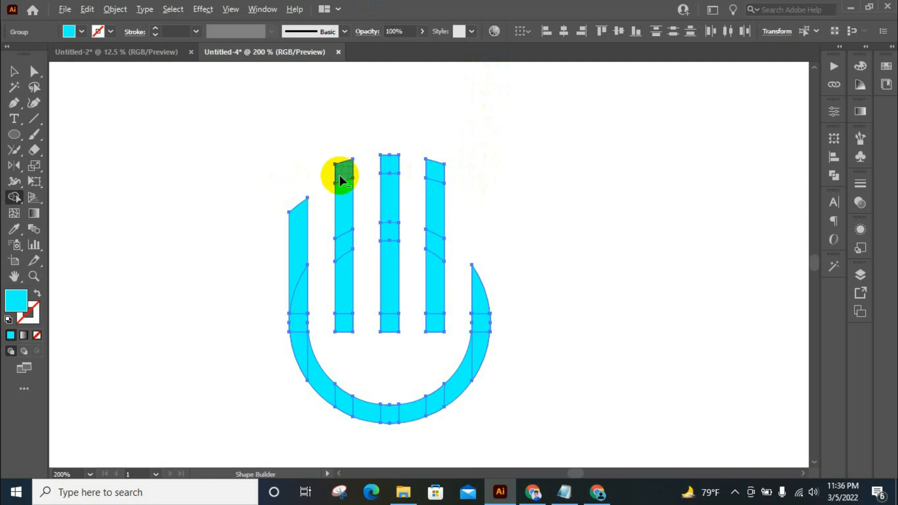
pyautogui.keyDown('alt'); pyautogui.click(437, 170); pyautogui.keyUp('alt')
pyautogui.moveTo(391, 164)
pyautogui.mouseDown()
pyautogui.moveTo(396, 258)
pyautogui.moveTo(385, 326)
pyautogui.moveTo(440, 319)
pyautogui.moveTo(433, 227)
pyautogui.mouseUp()
pyautogui.moveTo(350, 226); pyautogui.dragTo(348, 322)
pyautogui.moveTo(305, 251)
pyautogui.mouseDown()
pyautogui.moveTo(301, 355)
pyautogui.moveTo(316, 384)
pyautogui.moveTo(372, 407)
pyautogui.moveTo(423, 410)
pyautogui.moveTo(457, 378)
pyautogui.moveTo(485, 329)
pyautogui.moveTo(481, 284)
pyautogui.mouseUp()
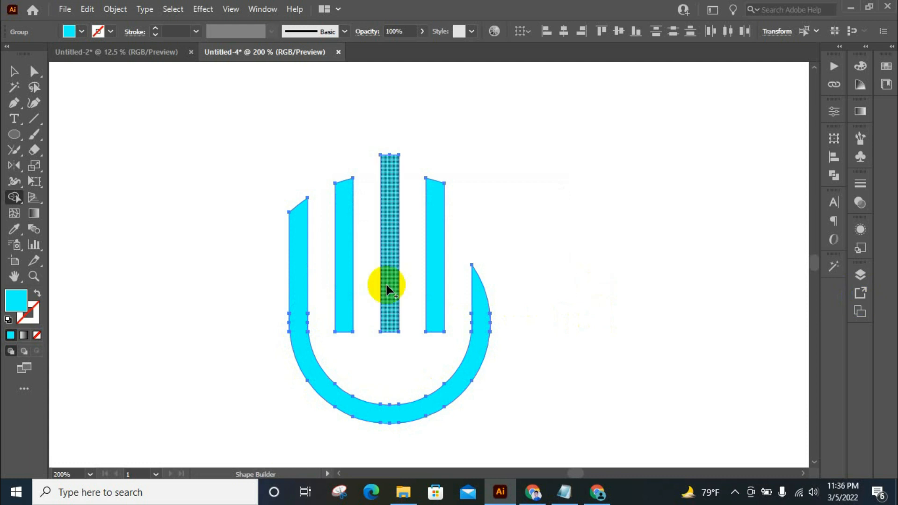
# Select the whole hand shape and unite its pieces with Pathfinder.
pyautogui.click(14, 71)
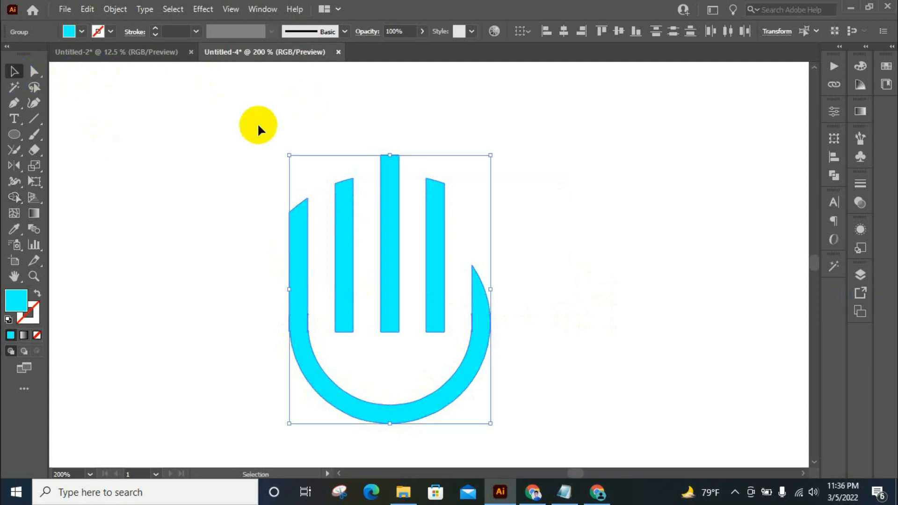
pyautogui.click(302, 107)
pyautogui.moveTo(257, 122); pyautogui.dragTo(496, 388)
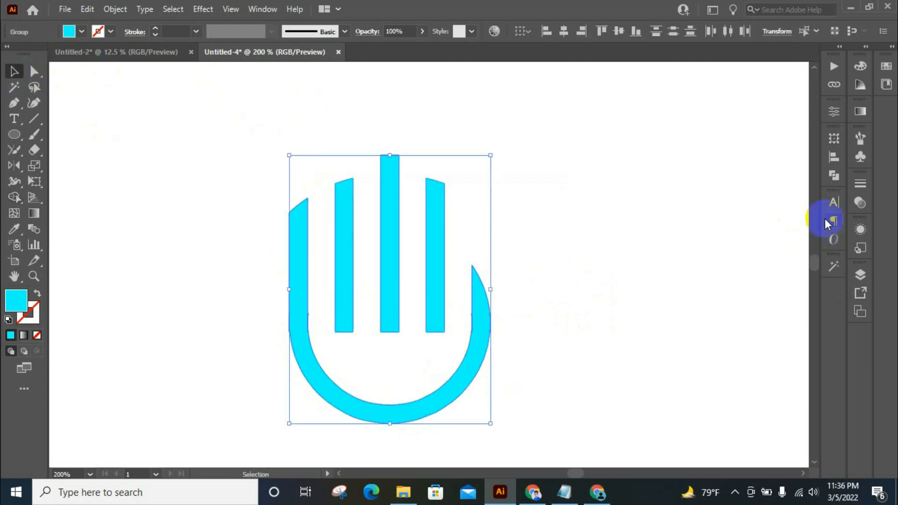
pyautogui.click(833, 180)
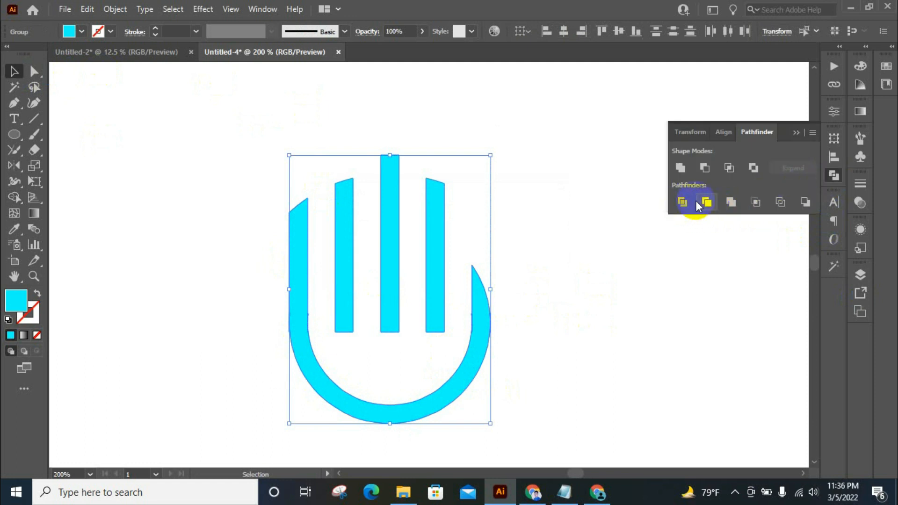
pyautogui.click(682, 169)
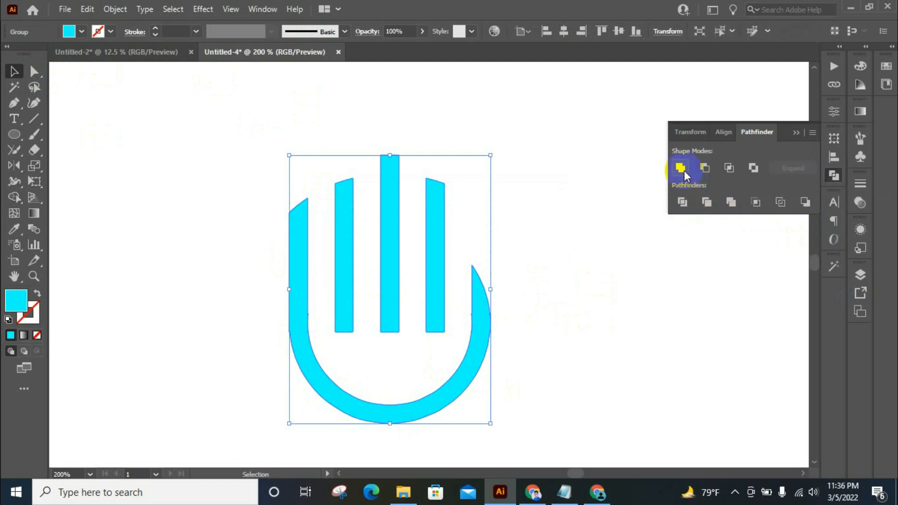
pyautogui.click(833, 176)
# Round the end corners of all the fingers and the thumb to a radius of about 4.87 pt.
pyautogui.click(34, 71)
pyautogui.moveTo(306, 225); pyautogui.dragTo(304, 377)
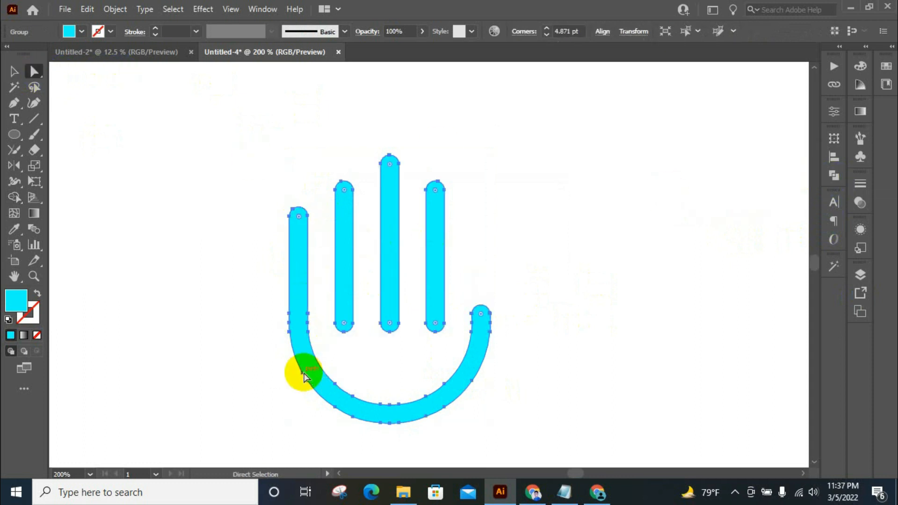
# Deselect the hand shape and add the point text "Hand Logo" below the palm.
pyautogui.click(13, 72)
pyautogui.click(513, 72)
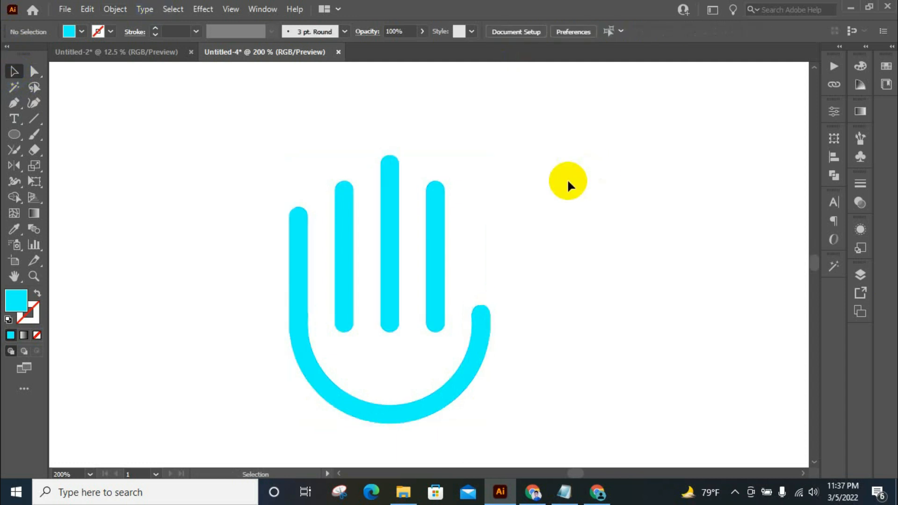
pyautogui.scroll(-1, 567, 178)
pyautogui.scroll(-1, 566, 179)
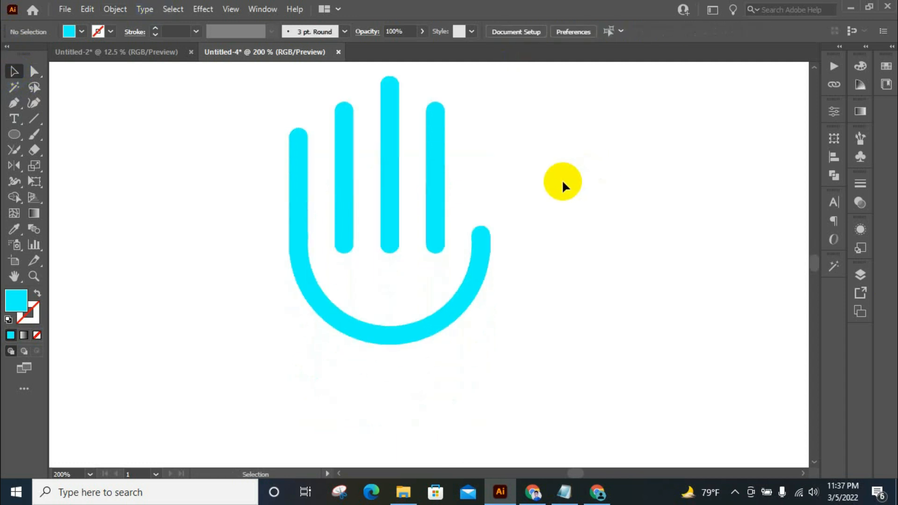
pyautogui.scroll(1, 562, 179)
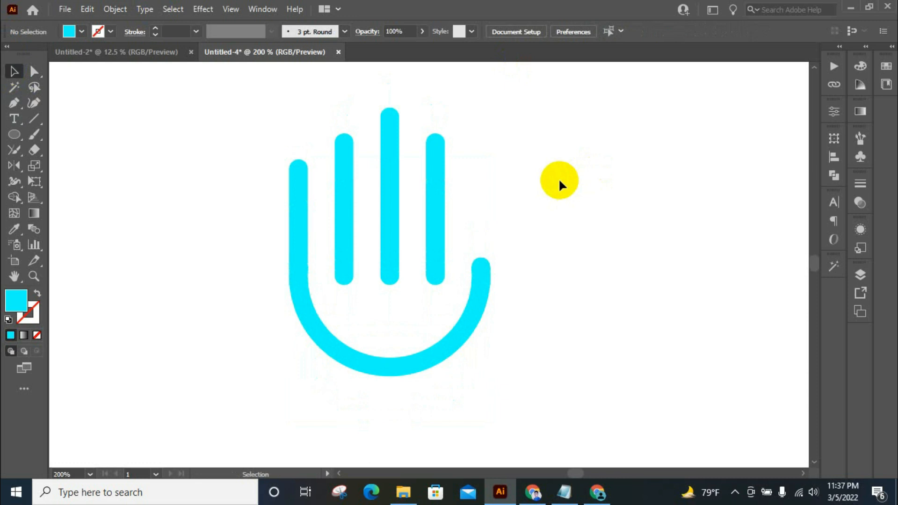
pyautogui.scroll(-1, 524, 173)
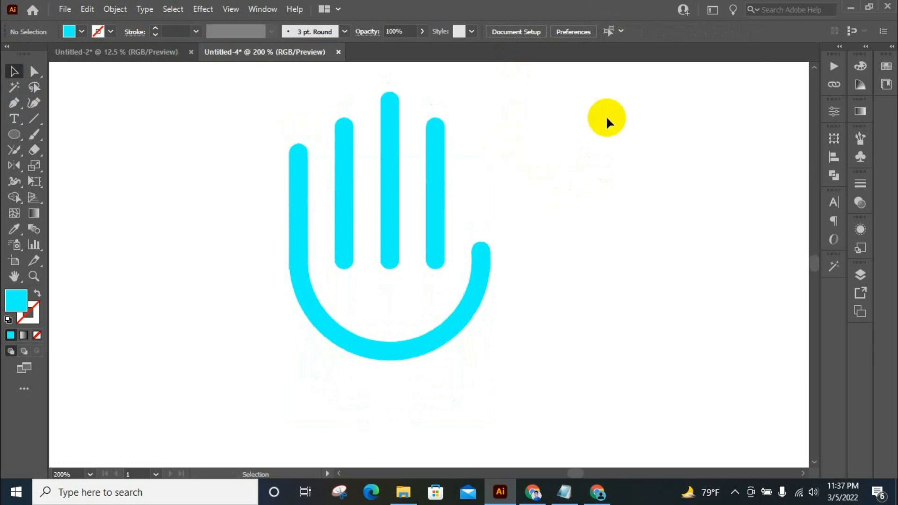
pyautogui.click(22, 119)
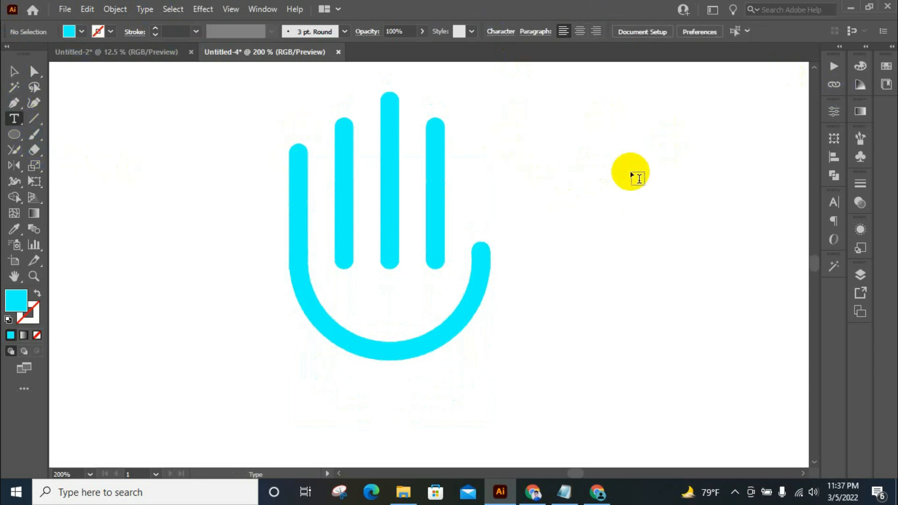
pyautogui.scroll(-1, 608, 211)
pyautogui.scroll(1, 397, 367)
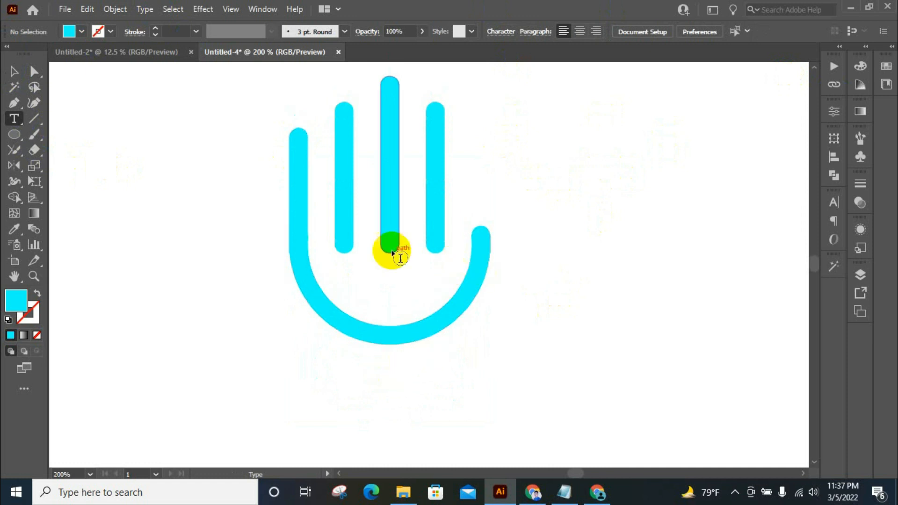
pyautogui.keyDown('alt'); pyautogui.scroll(-1, 398, 251); pyautogui.keyUp('alt')
pyautogui.click(342, 360)
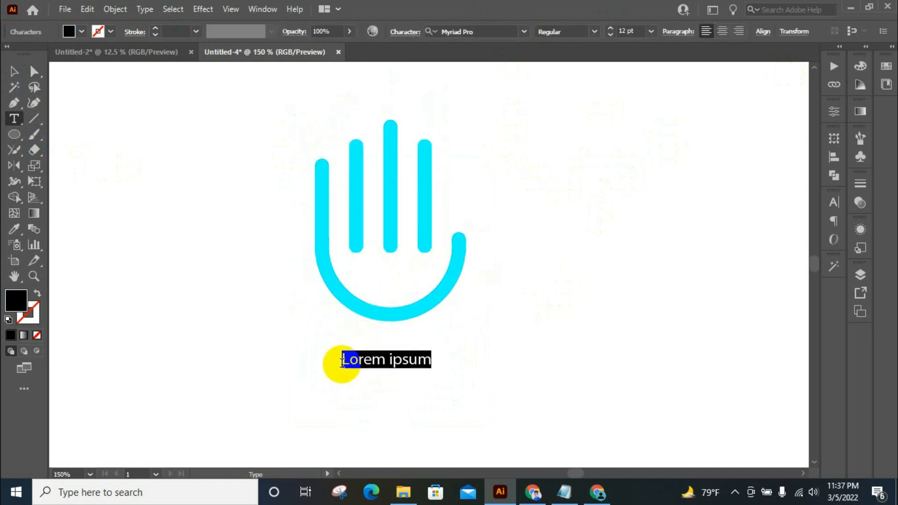
pyautogui.write('H')
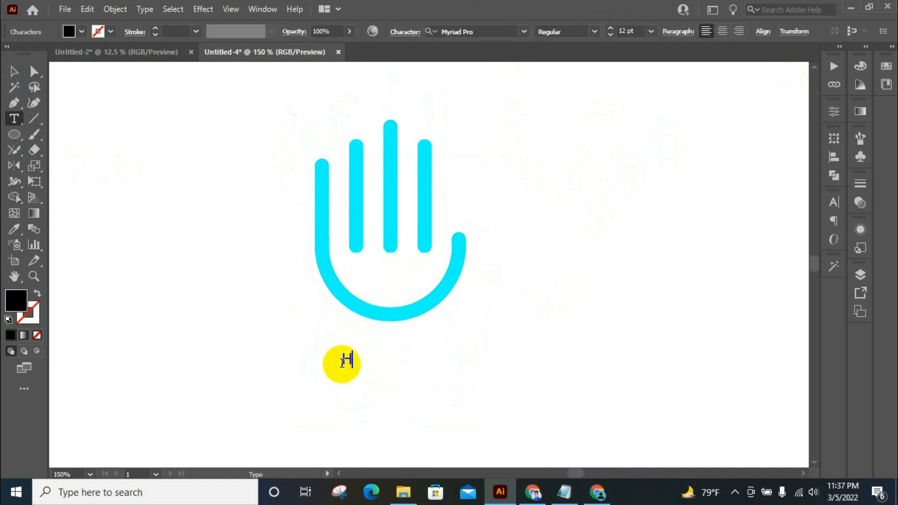
pyautogui.write('and Logo')
pyautogui.click(14, 71)
# Set the "Hand Logo" text size to 36 pt and look through the font families.
pyautogui.click(643, 32)
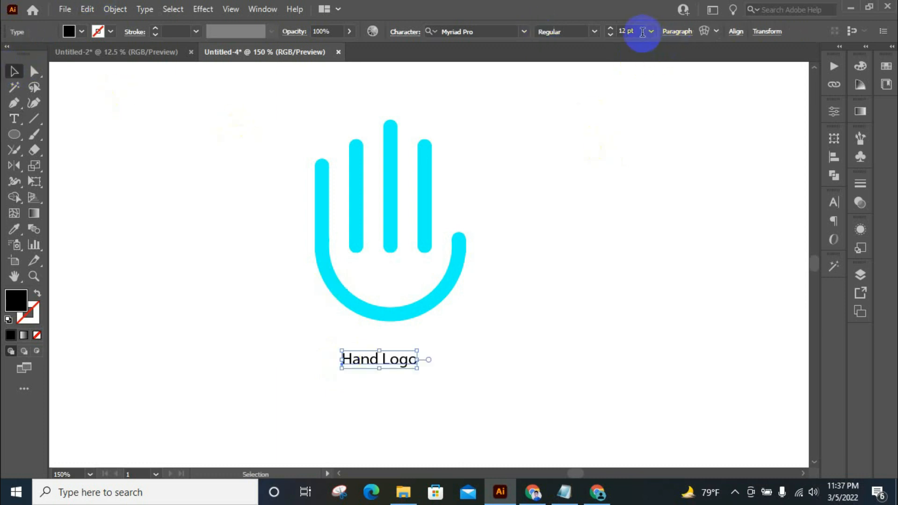
pyautogui.click(652, 32)
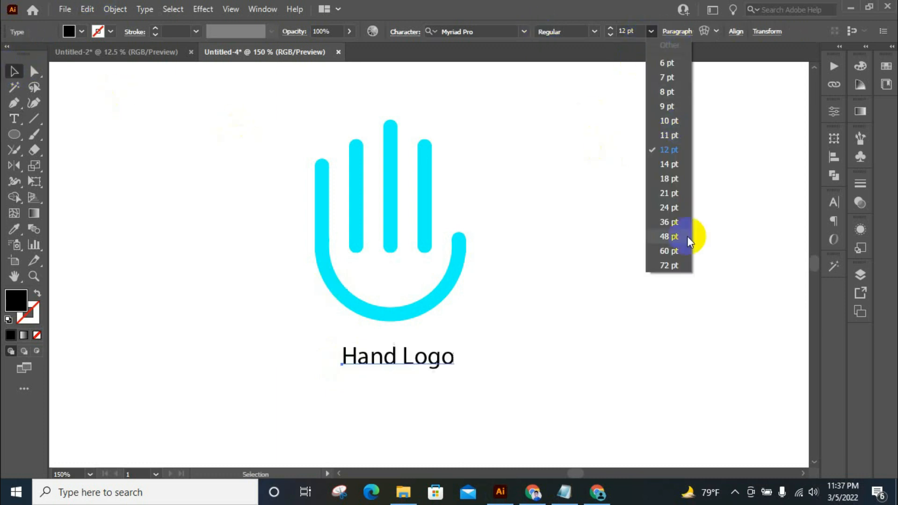
pyautogui.click(666, 222)
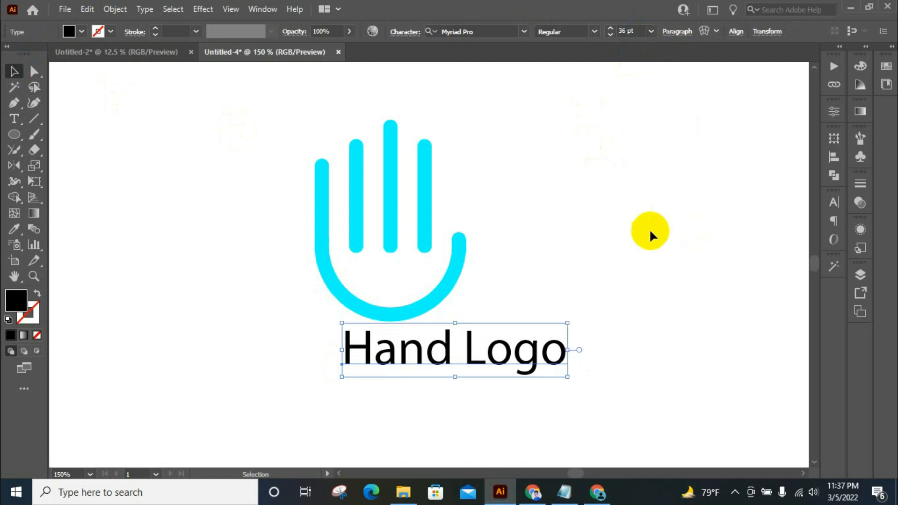
pyautogui.click(524, 32)
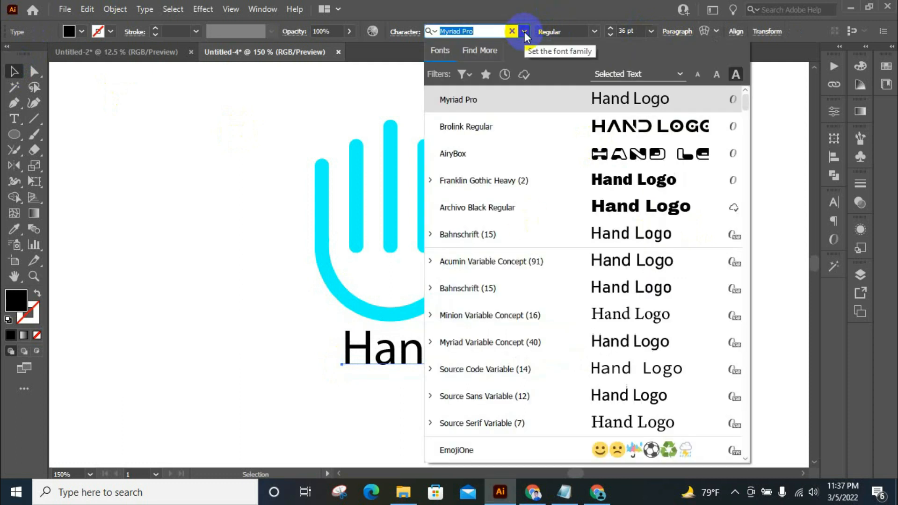
pyautogui.click(641, 344)
# Align the hand and the "Hand Logo" text on their horizontal centres, and move the text slightly down.
pyautogui.moveTo(281, 253); pyautogui.dragTo(568, 369)
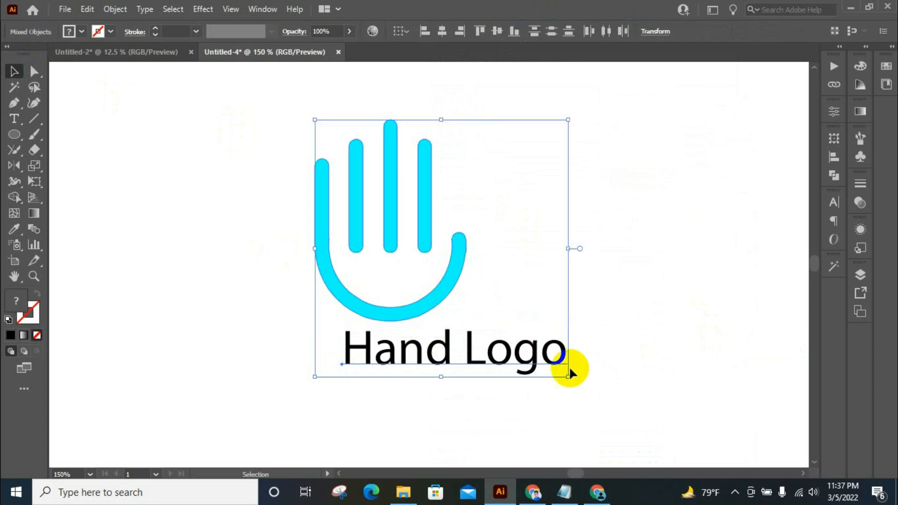
pyautogui.click(439, 212)
pyautogui.click(422, 213)
pyautogui.click(521, 197)
pyautogui.moveTo(228, 217); pyautogui.dragTo(580, 350)
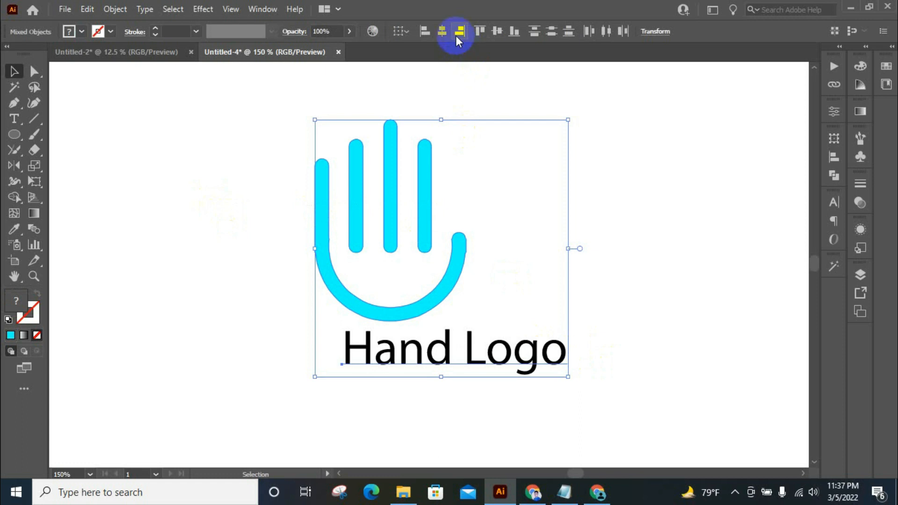
pyautogui.click(442, 32)
pyautogui.click(597, 198)
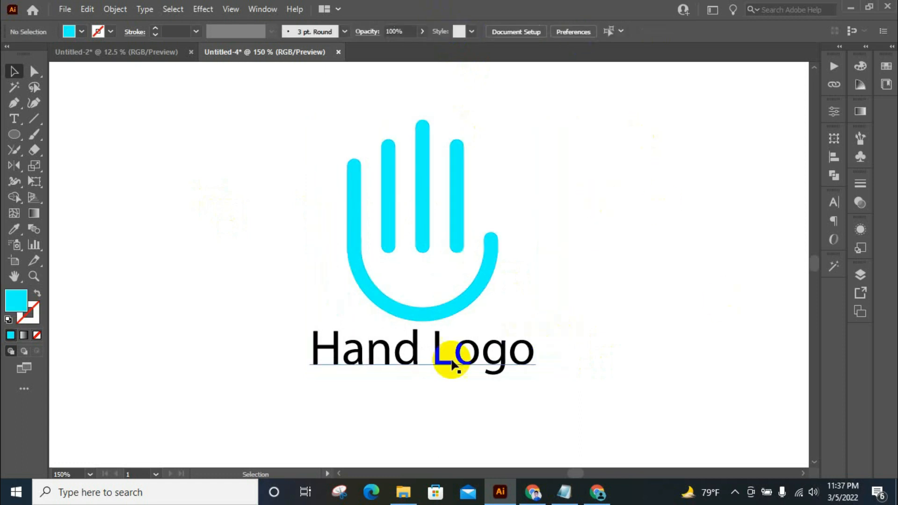
pyautogui.moveTo(439, 365); pyautogui.dragTo(439, 374)
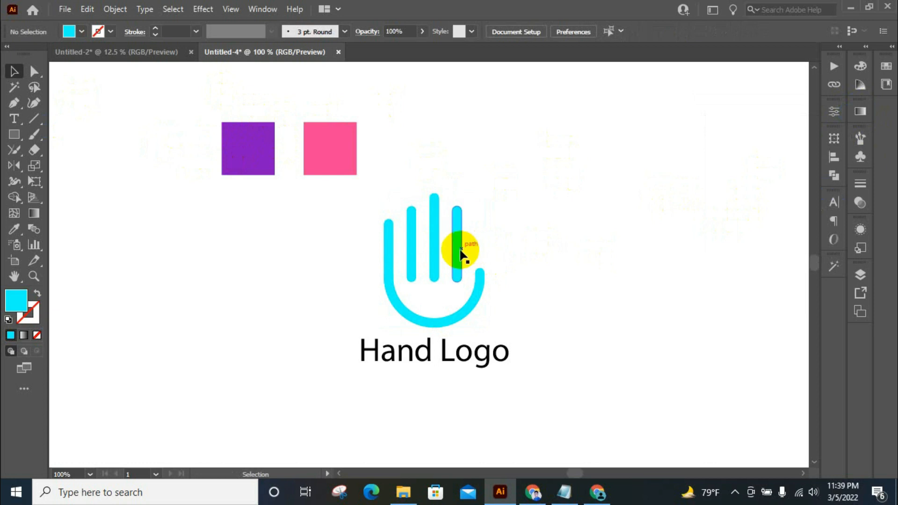
# Fill the hand with the Summer gradient preset after trying Sky, and change the gradient type to linear.
pyautogui.click(456, 253)
pyautogui.click(860, 110)
pyautogui.click(724, 131)
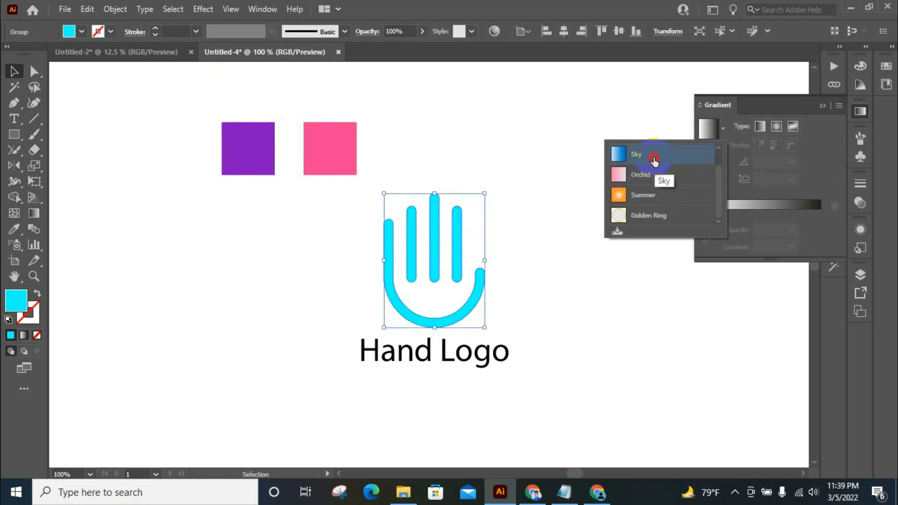
pyautogui.click(653, 154)
pyautogui.click(723, 128)
pyautogui.click(684, 192)
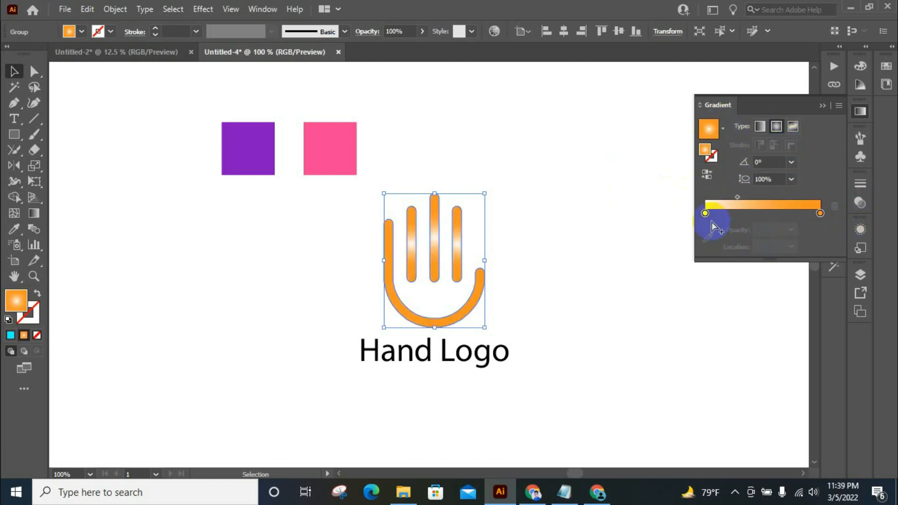
pyautogui.click(761, 127)
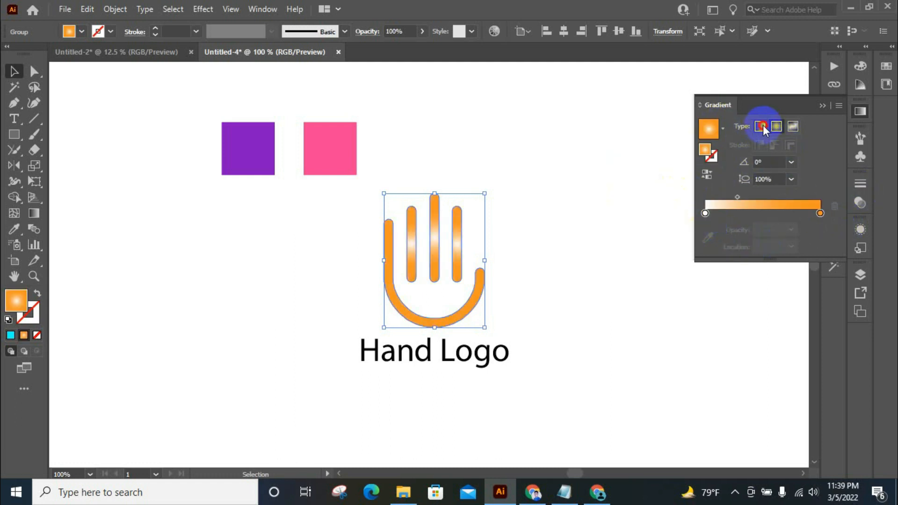
# Sample the purple square for the gradient's first colour stop and the pink square for its last stop.
pyautogui.click(705, 214)
pyautogui.click(707, 238)
pyautogui.click(259, 171)
pyautogui.press('Escape')
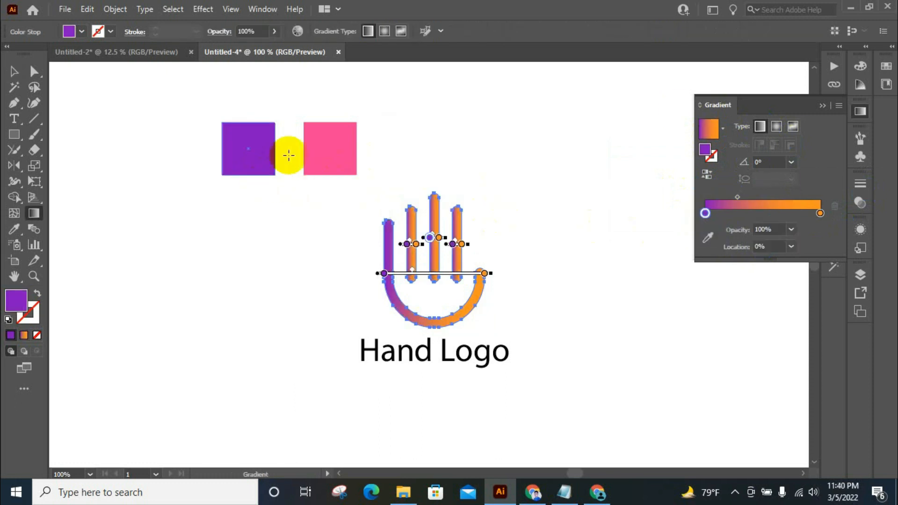
pyautogui.click(820, 213)
pyautogui.click(707, 238)
pyautogui.click(338, 159)
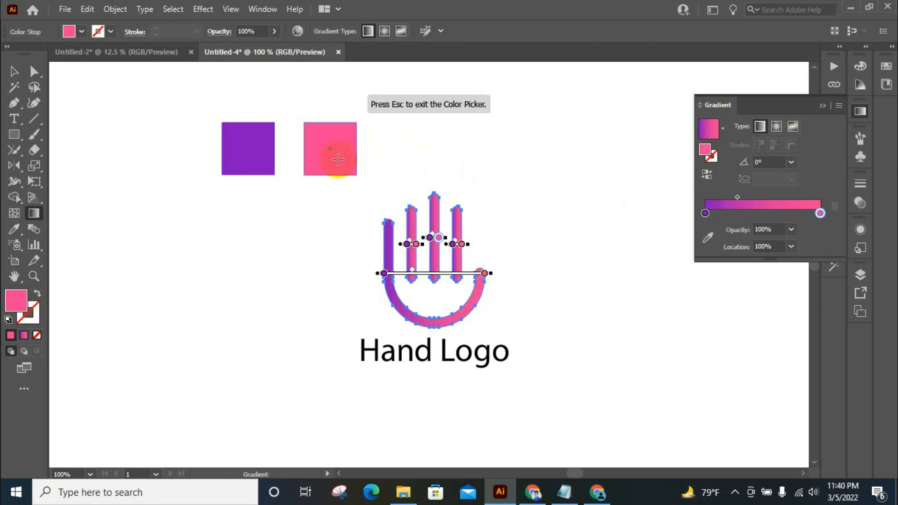
pyautogui.press('Escape')
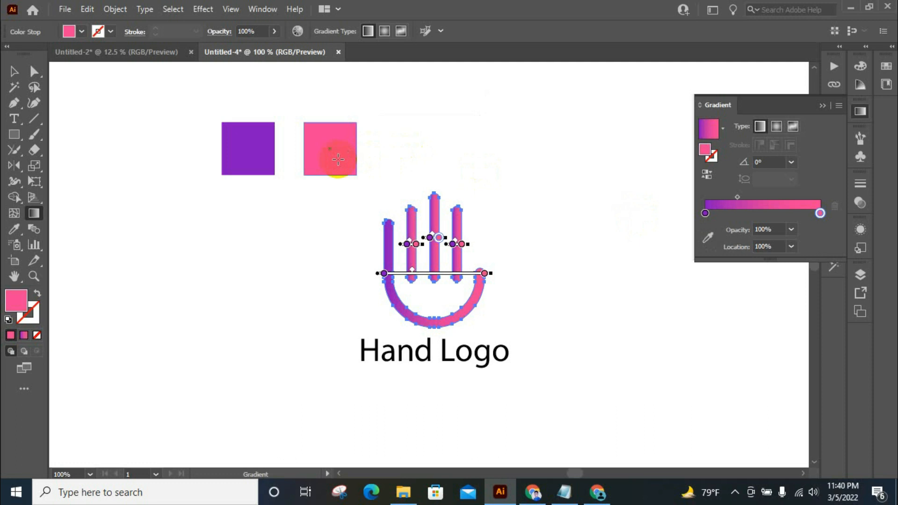
pyautogui.click(32, 75)
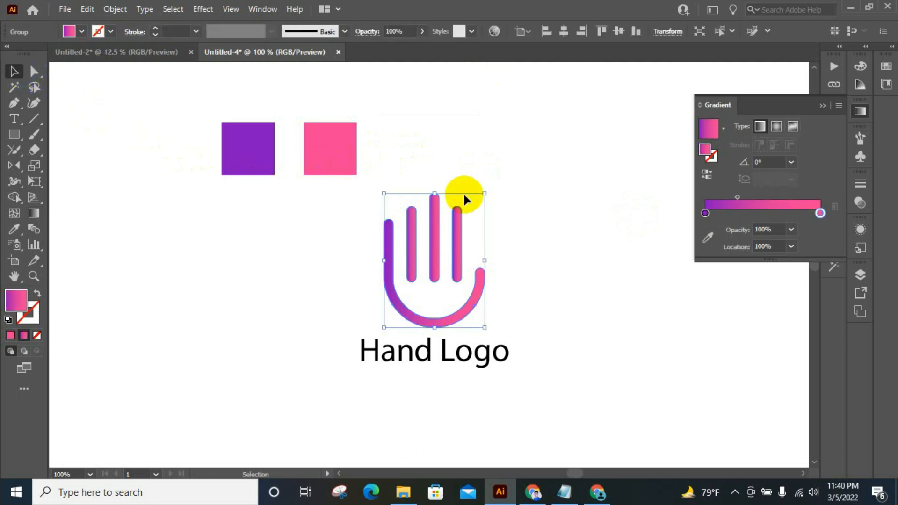
# Turn the palm shape's gradient vertical with the Gradient tool, running from purple at the palm to pink above the outer finger.
pyautogui.click(34, 213)
pyautogui.scroll(1, 458, 254)
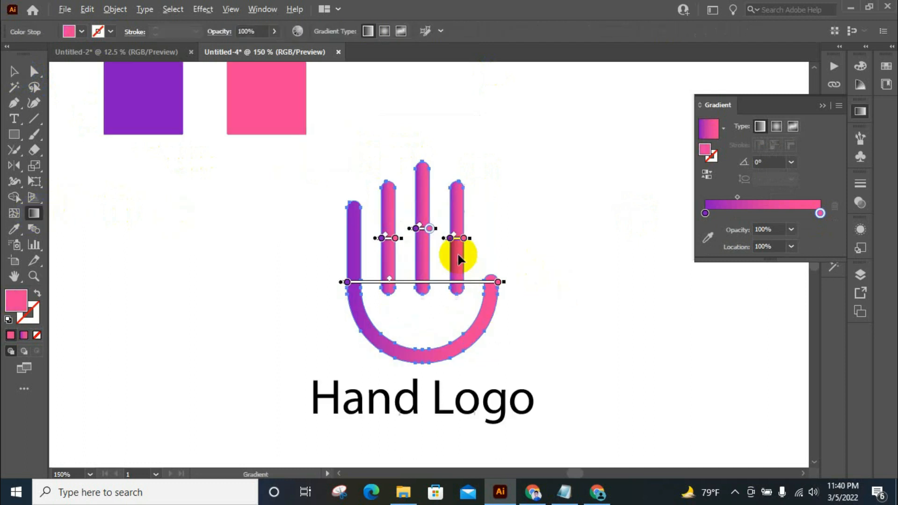
pyautogui.scroll(1, 458, 254)
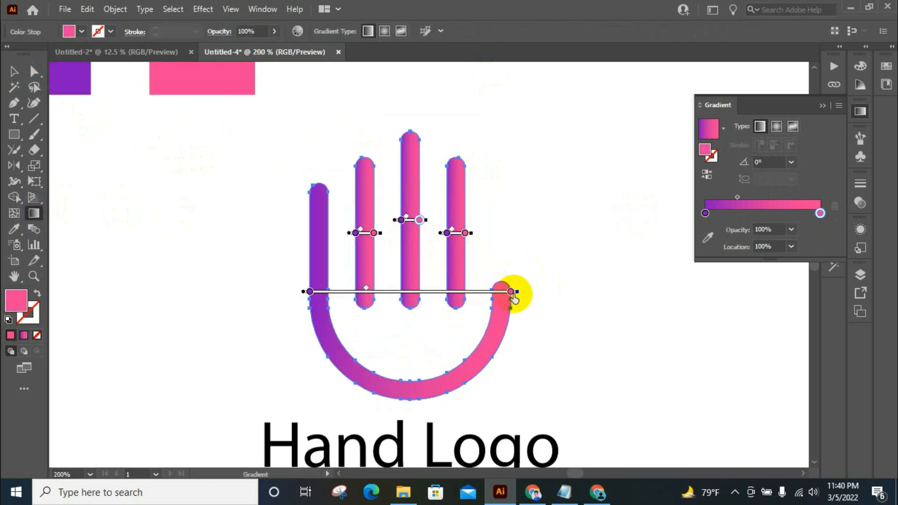
pyautogui.moveTo(522, 293)
pyautogui.mouseDown()
pyautogui.moveTo(509, 245)
pyautogui.moveTo(407, 140)
pyautogui.moveTo(292, 162)
pyautogui.moveTo(313, 162)
pyautogui.mouseUp()
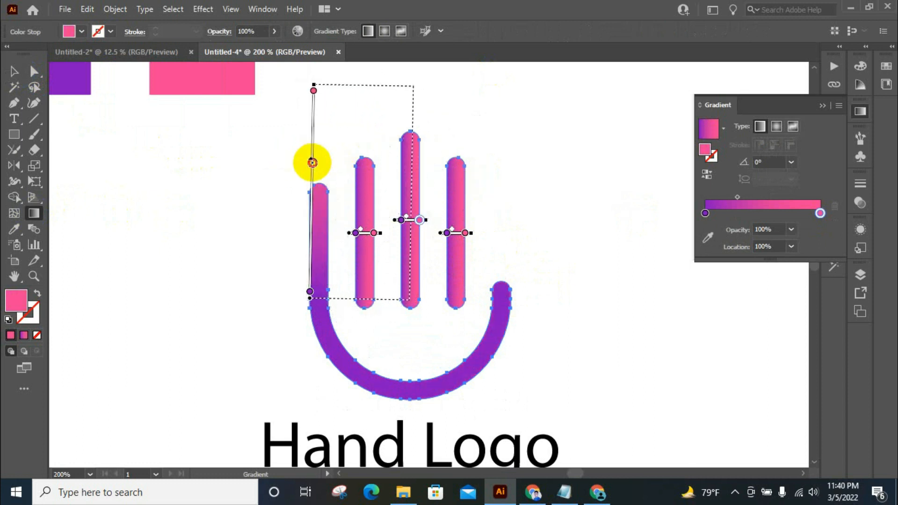
pyautogui.moveTo(312, 162); pyautogui.dragTo(310, 160)
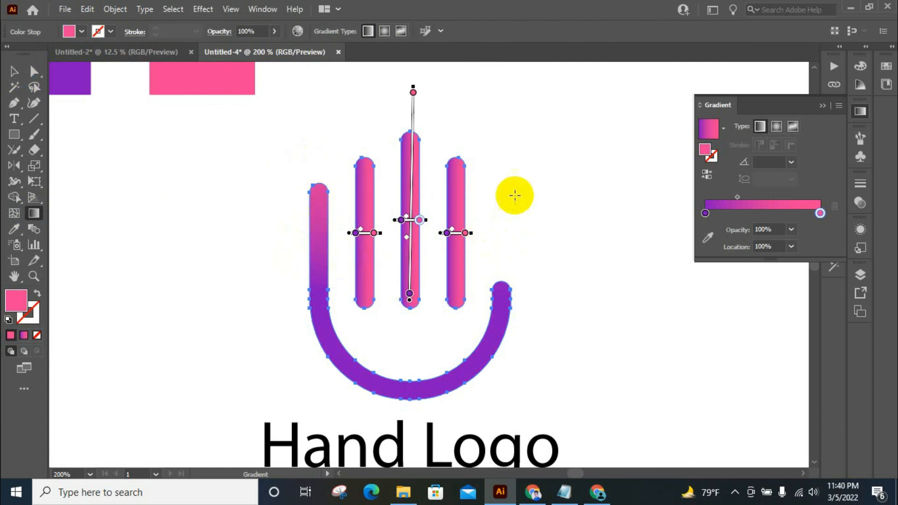
# Move the palm gradient's pink stop down and its purple stop slightly up to shorten the blend, and deselect the hand.
pyautogui.scroll(2, 514, 193)
pyautogui.scroll(-2, 514, 193)
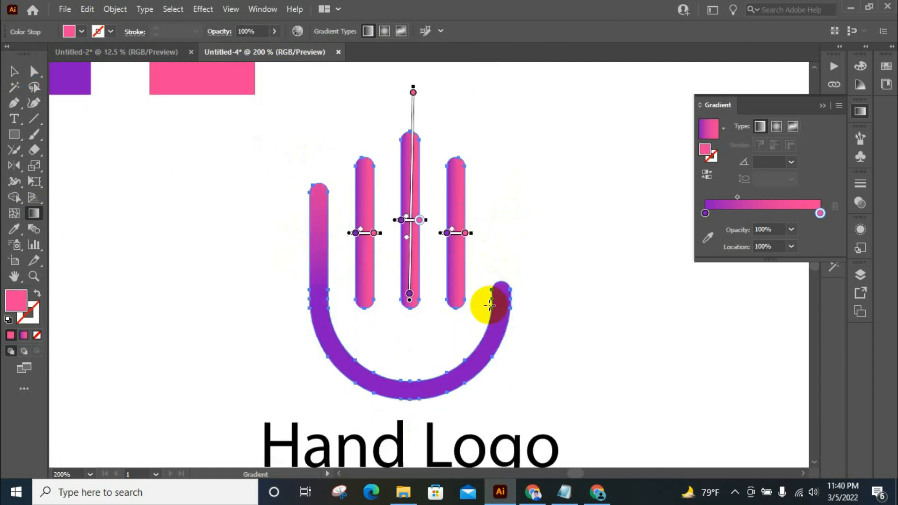
pyautogui.click(410, 294)
pyautogui.moveTo(411, 367)
pyautogui.mouseDown()
pyautogui.moveTo(408, 299)
pyautogui.moveTo(414, 397)
pyautogui.mouseUp()
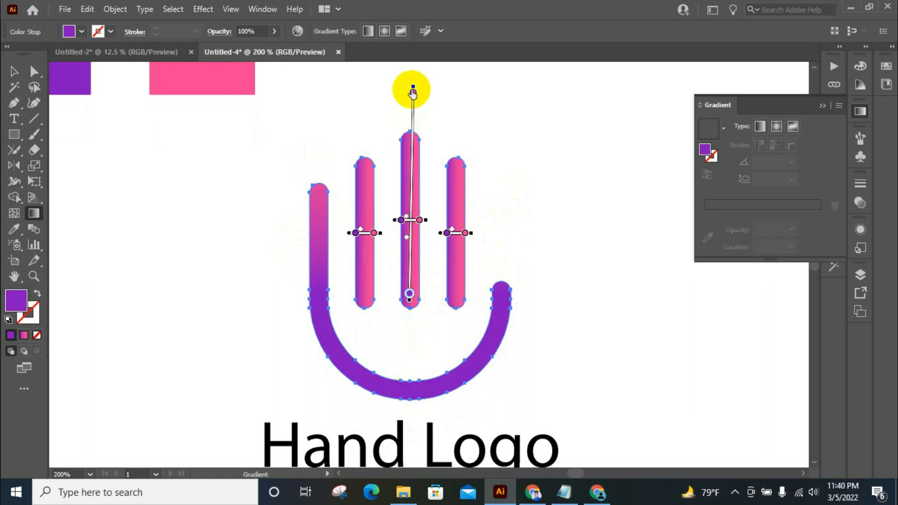
pyautogui.moveTo(418, 82)
pyautogui.mouseDown()
pyautogui.moveTo(393, 84)
pyautogui.moveTo(404, 83)
pyautogui.moveTo(411, 96)
pyautogui.moveTo(415, 217)
pyautogui.moveTo(413, 180)
pyautogui.mouseUp()
pyautogui.click(410, 294)
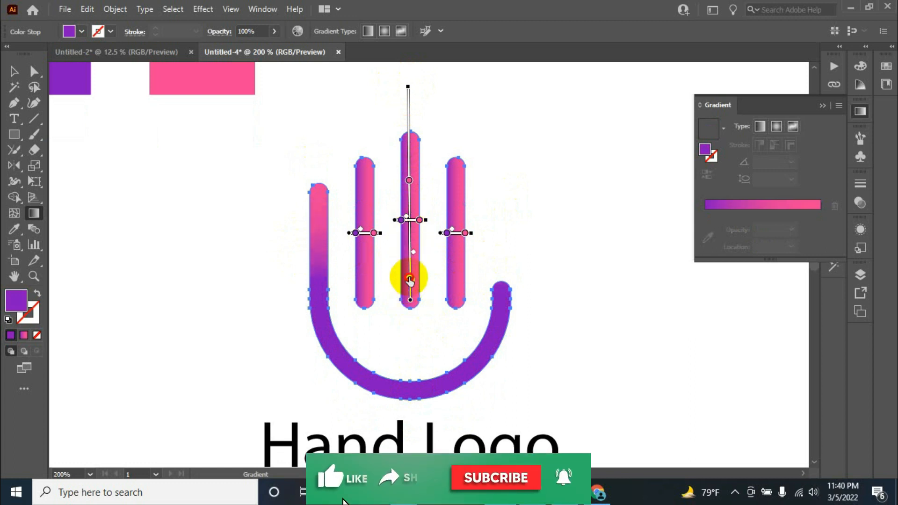
pyautogui.moveTo(409, 304); pyautogui.dragTo(409, 277)
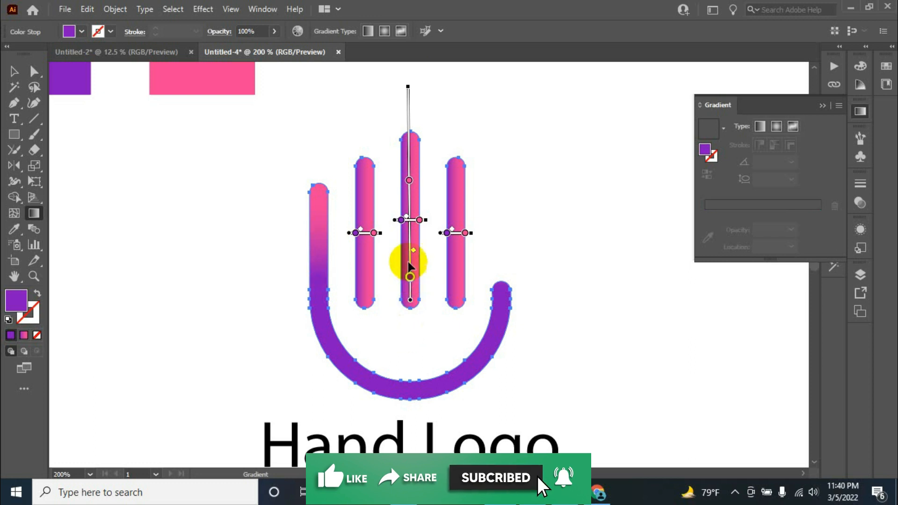
pyautogui.click(13, 71)
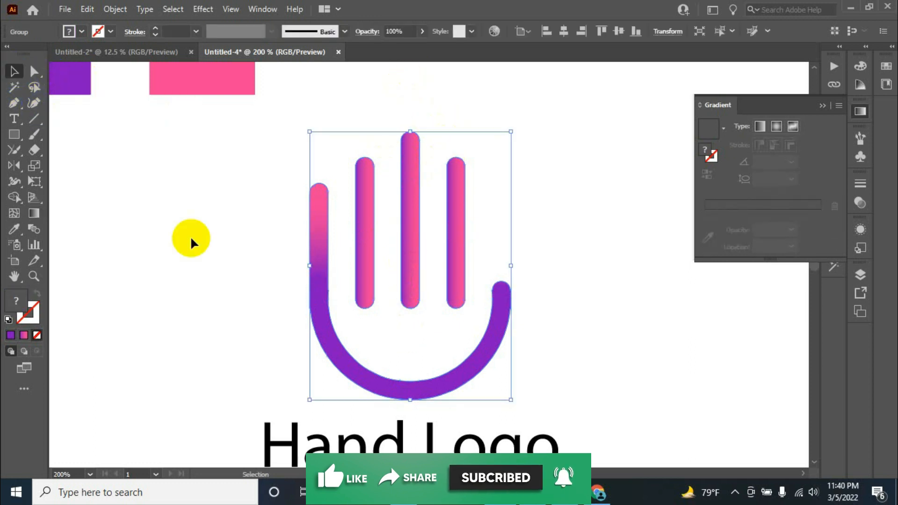
pyautogui.click(185, 251)
pyautogui.scroll(-2, 411, 130)
pyautogui.scroll(1, 511, 170)
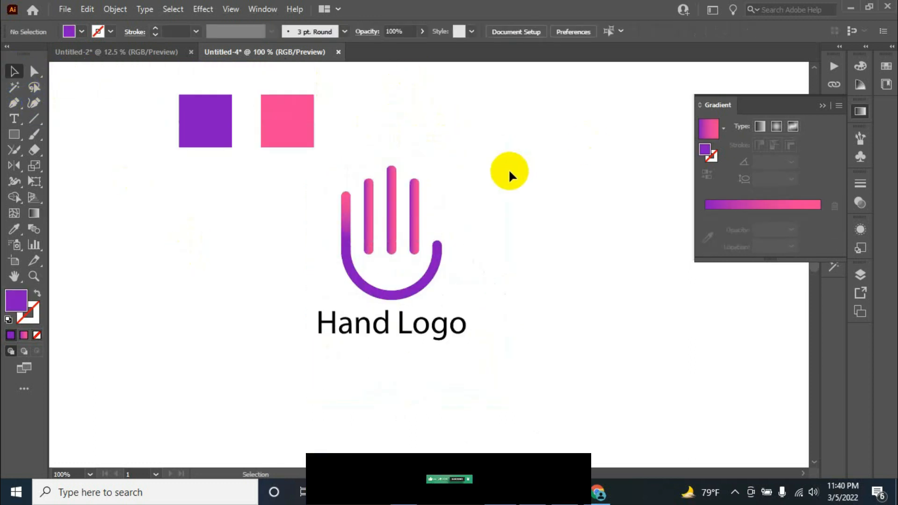